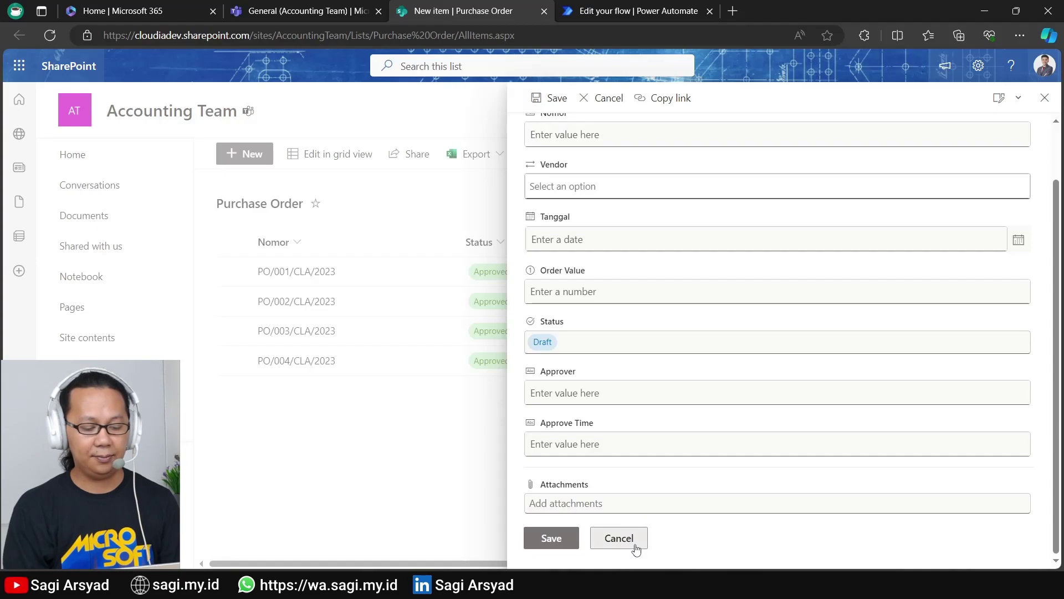
Step: Discard the new item form and delete the Approve Time column from the Purchase Order list's settings
{"action": "left_click", "coordinate": [635, 546]}
{"action": "left_click", "coordinate": [979, 65]}
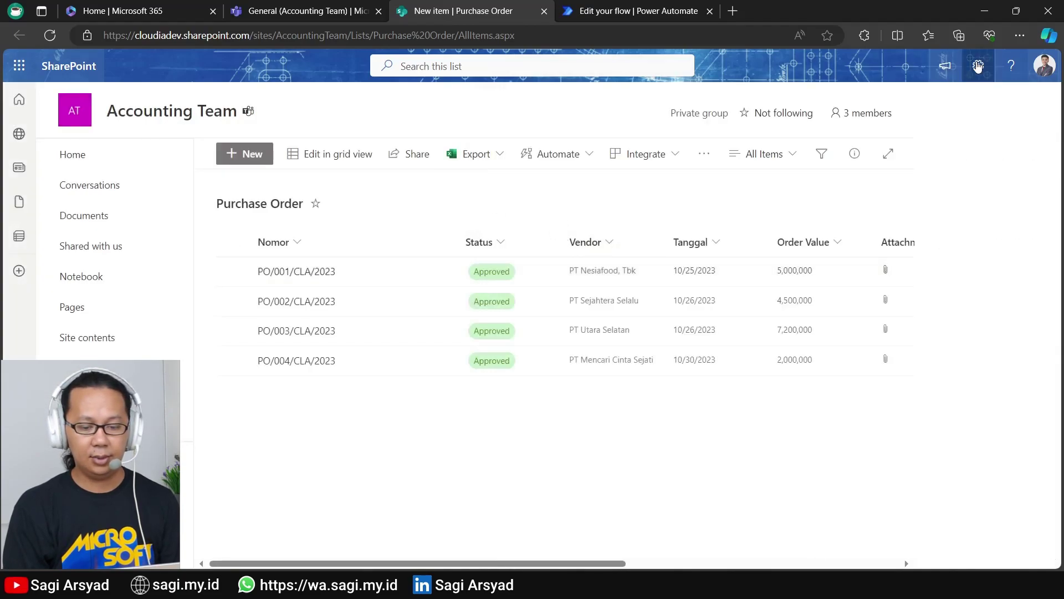
{"action": "left_click", "coordinate": [875, 210]}
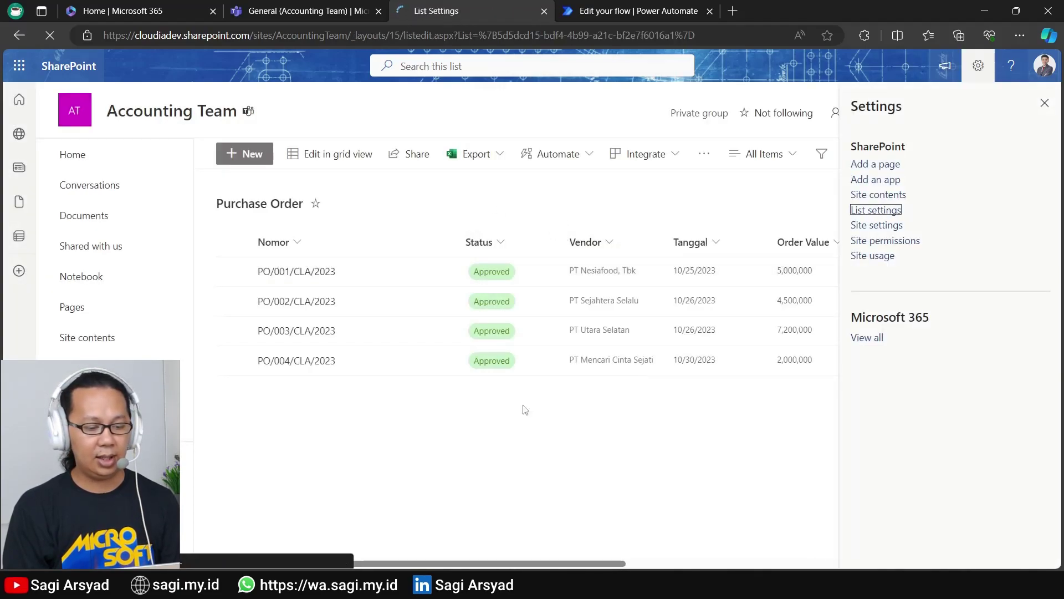
{"action": "scroll", "coordinate": [521, 387], "scroll_direction": "down", "scroll_amount": 5}
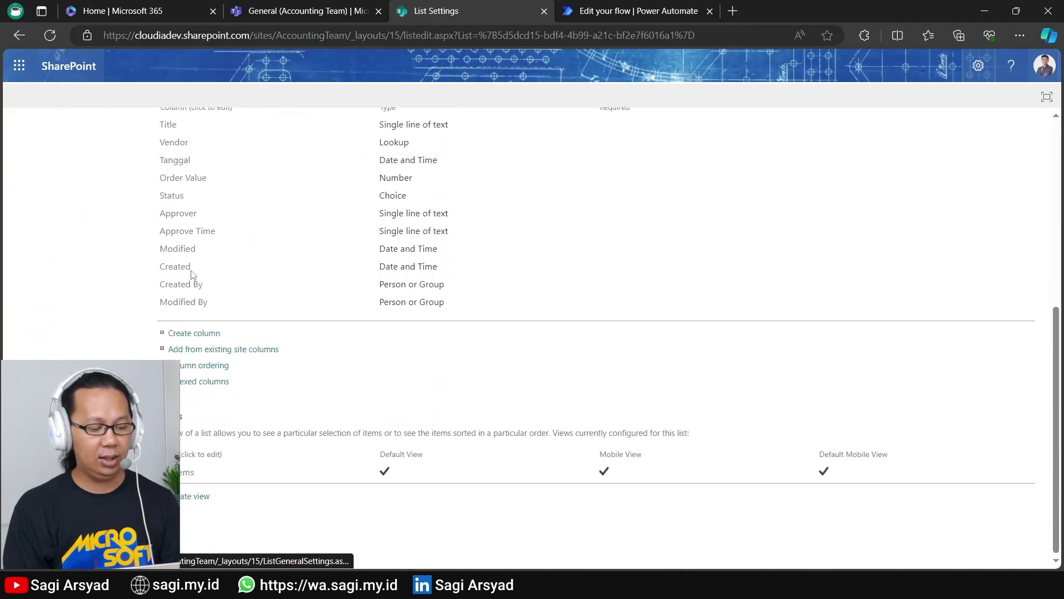
{"action": "left_click", "coordinate": [198, 232]}
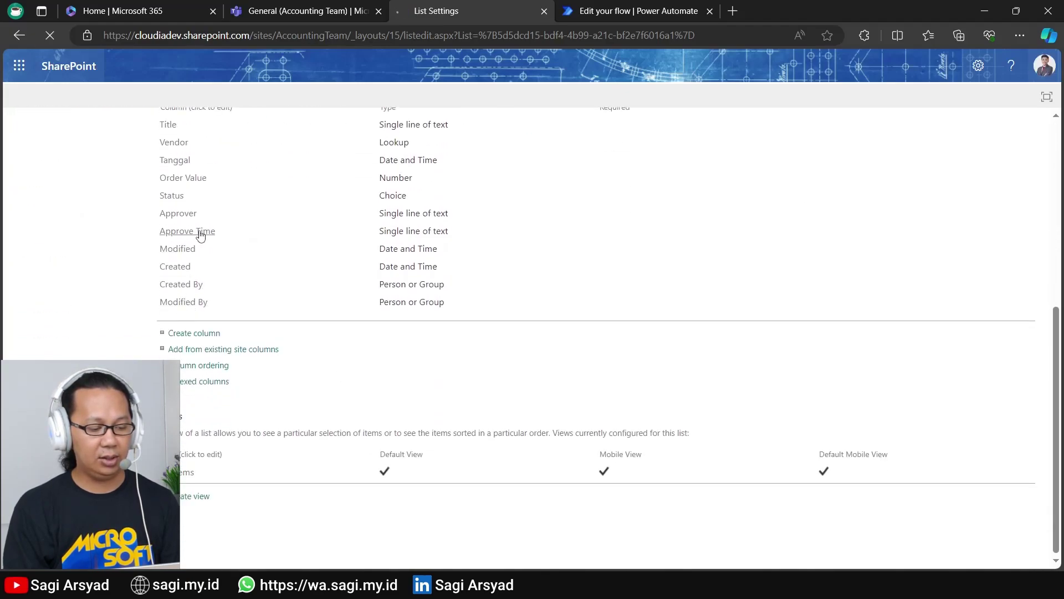
{"action": "scroll", "coordinate": [858, 448], "scroll_direction": "down", "scroll_amount": 5}
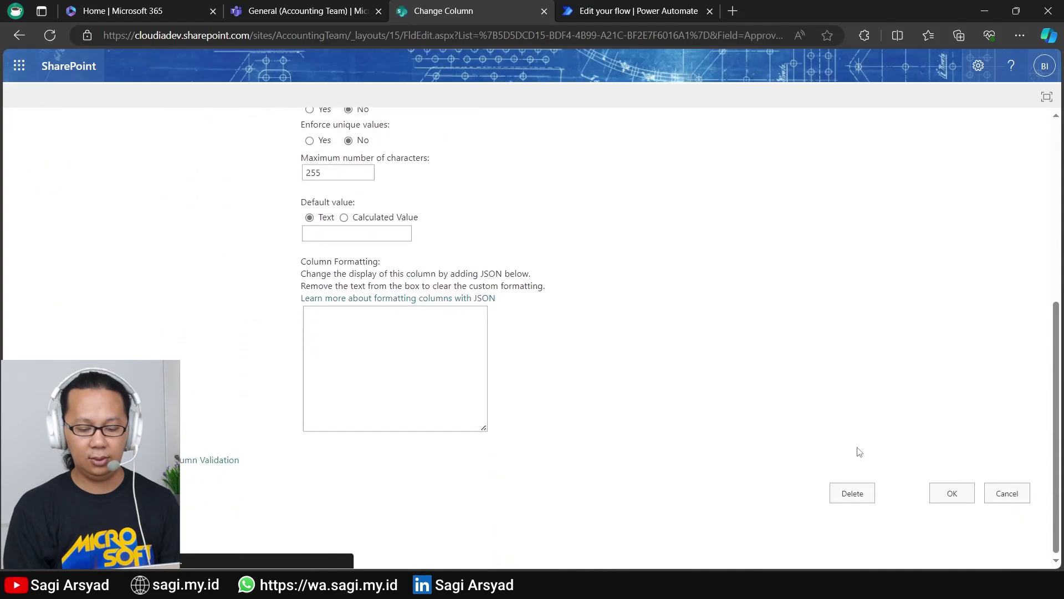
{"action": "left_click", "coordinate": [867, 492]}
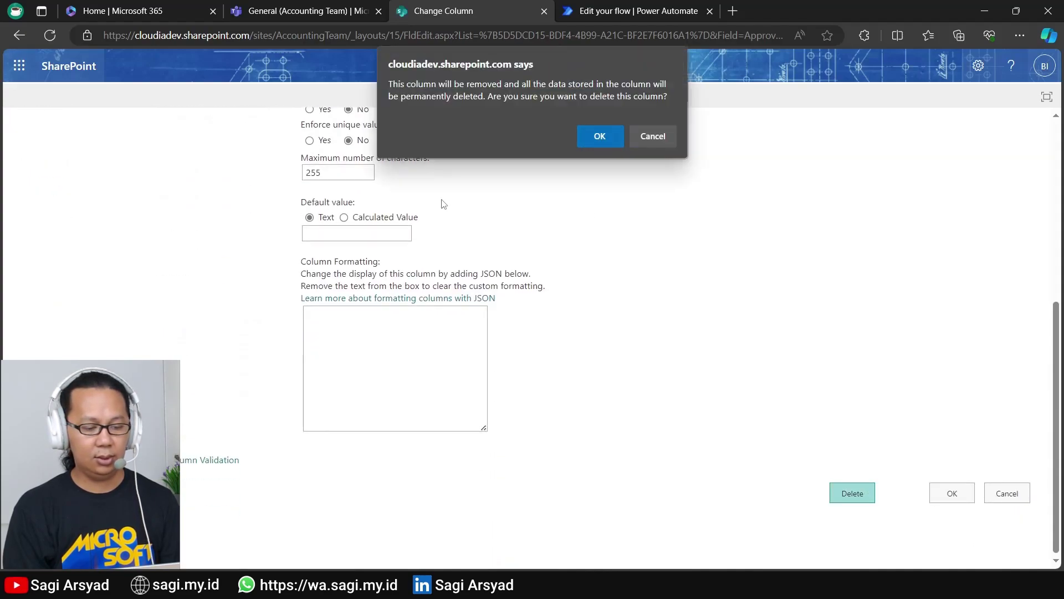
{"action": "left_click", "coordinate": [604, 137]}
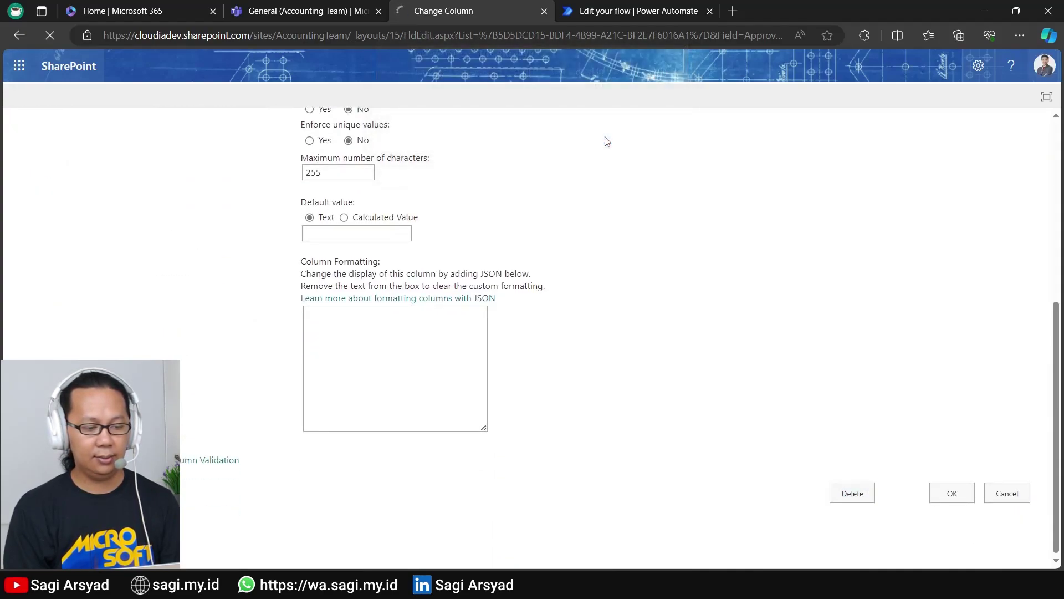
Step: Create a Date and Time column named Approve Time in the list, using the Date & Time format
{"action": "scroll", "coordinate": [607, 140], "scroll_direction": "down", "scroll_amount": 4}
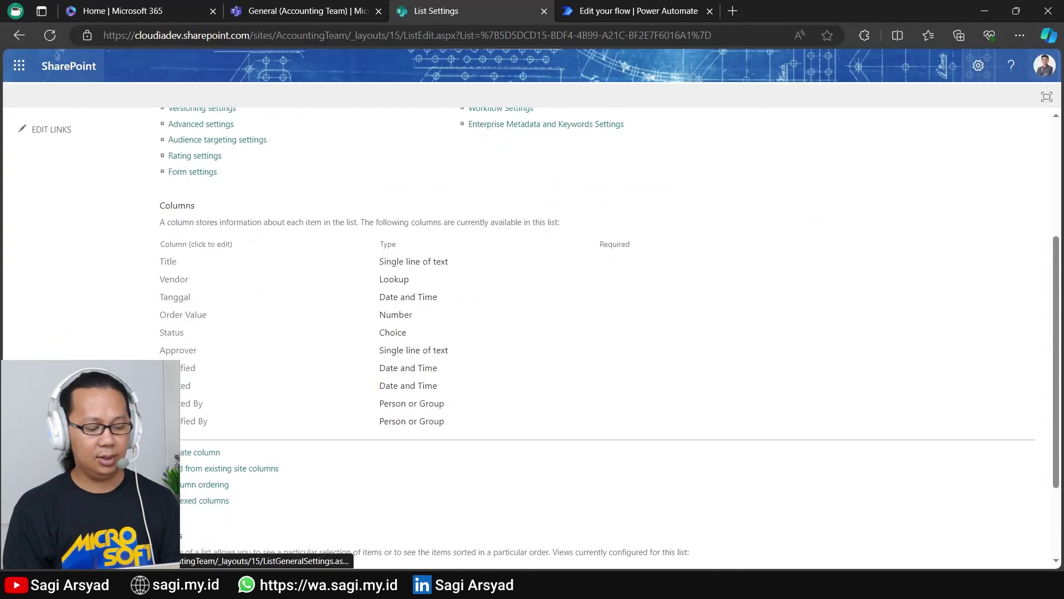
{"action": "left_click", "coordinate": [201, 452]}
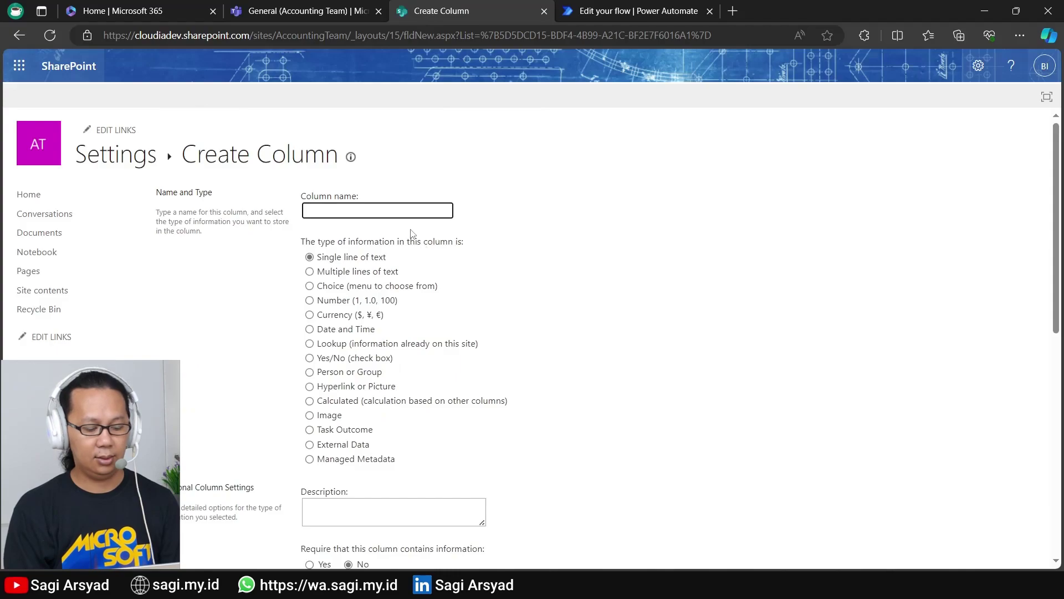
{"action": "type", "text": "Approve Time"}
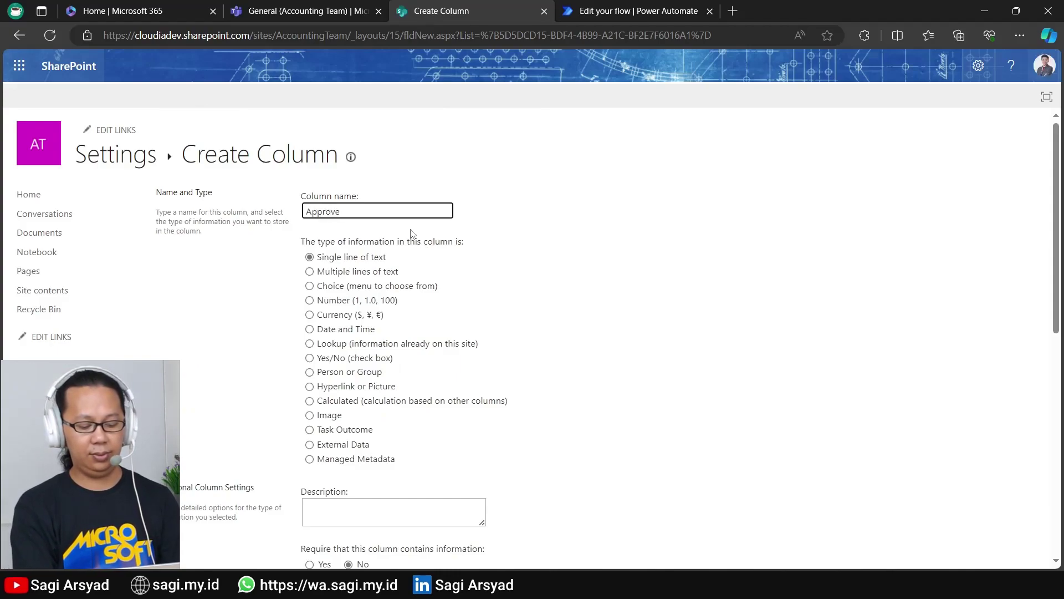
{"action": "left_click", "coordinate": [365, 328]}
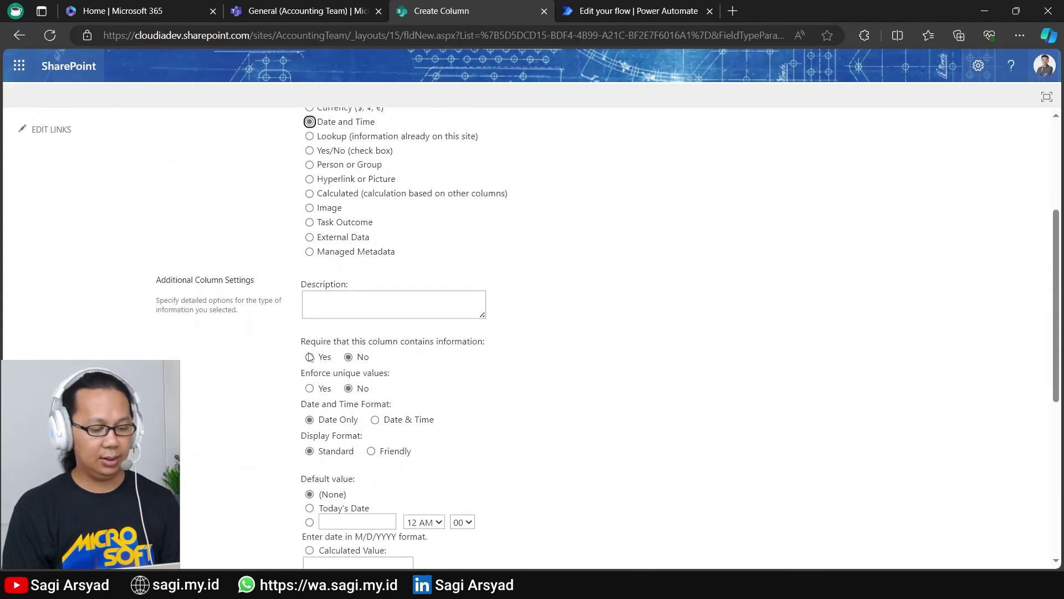
{"action": "scroll", "coordinate": [321, 342], "scroll_direction": "up", "scroll_amount": 1}
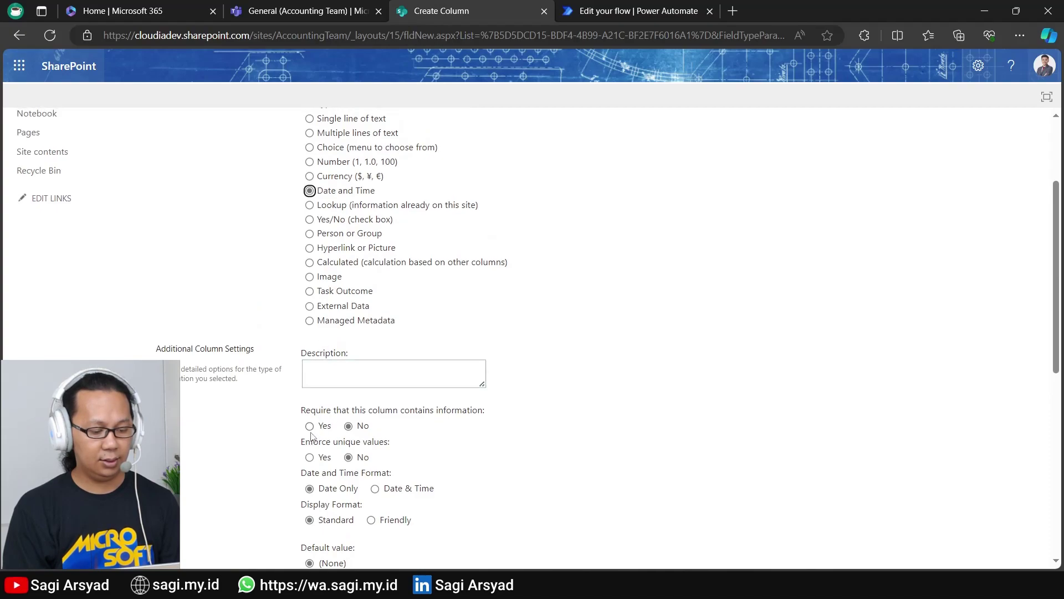
{"action": "scroll", "coordinate": [312, 436], "scroll_direction": "down", "scroll_amount": 1}
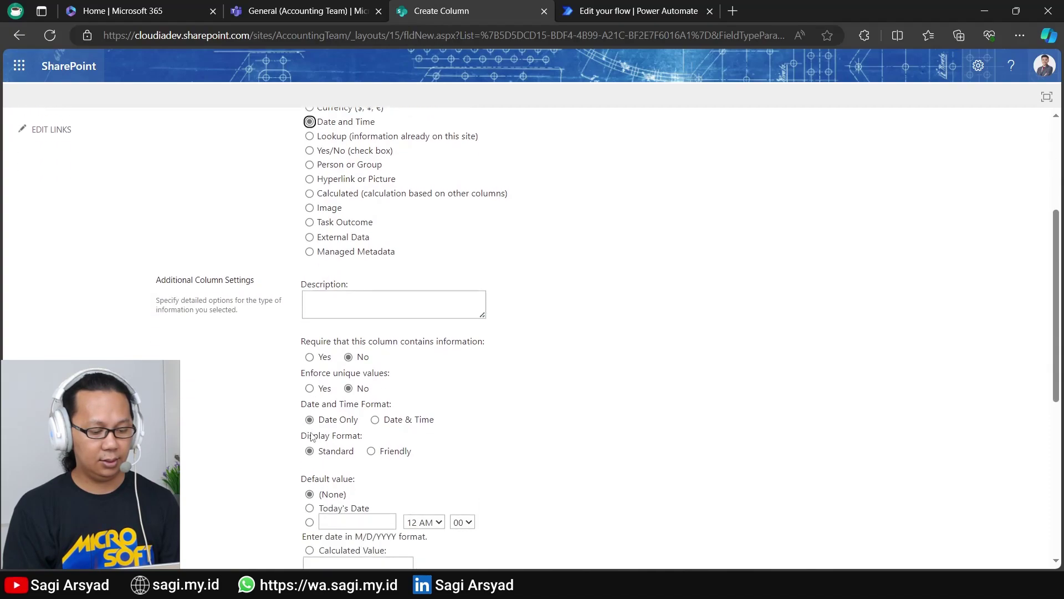
{"action": "left_click", "coordinate": [375, 419]}
{"action": "scroll", "coordinate": [599, 424], "scroll_direction": "down", "scroll_amount": 5}
{"action": "left_click", "coordinate": [950, 492]}
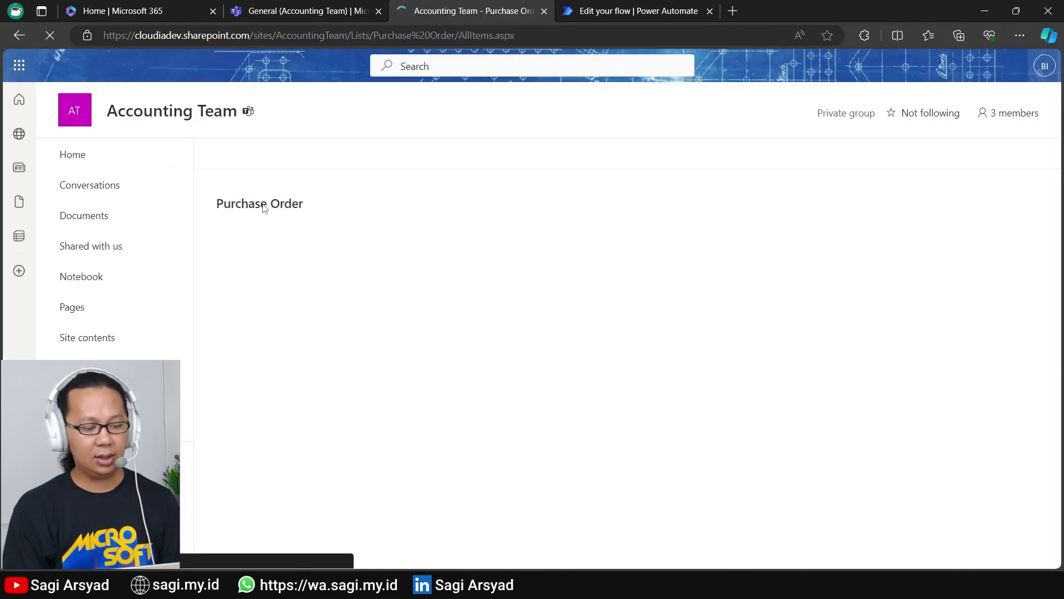
Step: Hide the Status, Approver and Approve Time columns from the Purchase Order new item form and close the form
{"action": "left_click", "coordinate": [238, 155]}
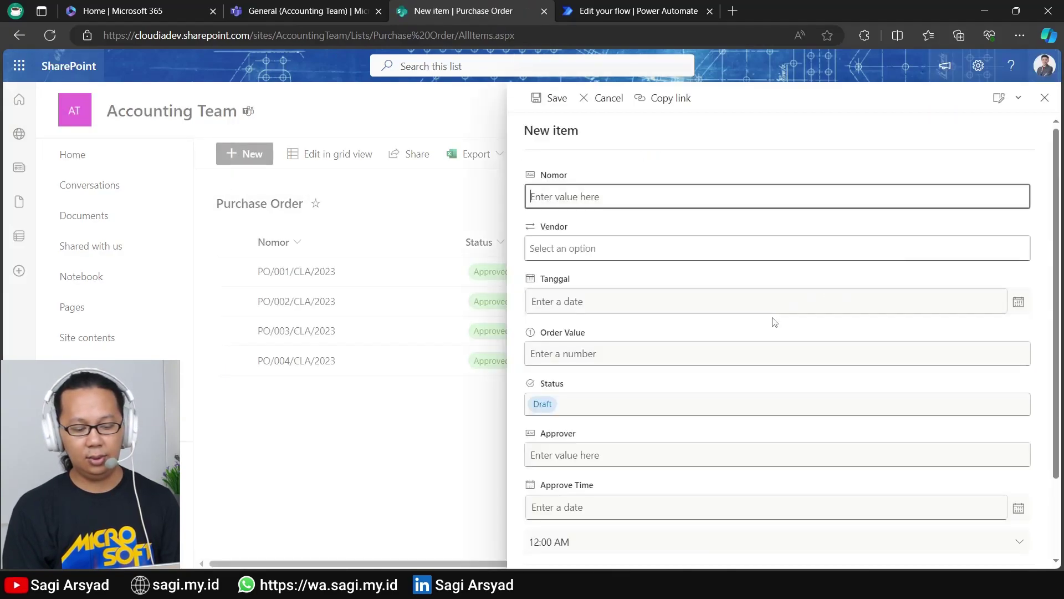
{"action": "scroll", "coordinate": [774, 322], "scroll_direction": "down", "scroll_amount": 2}
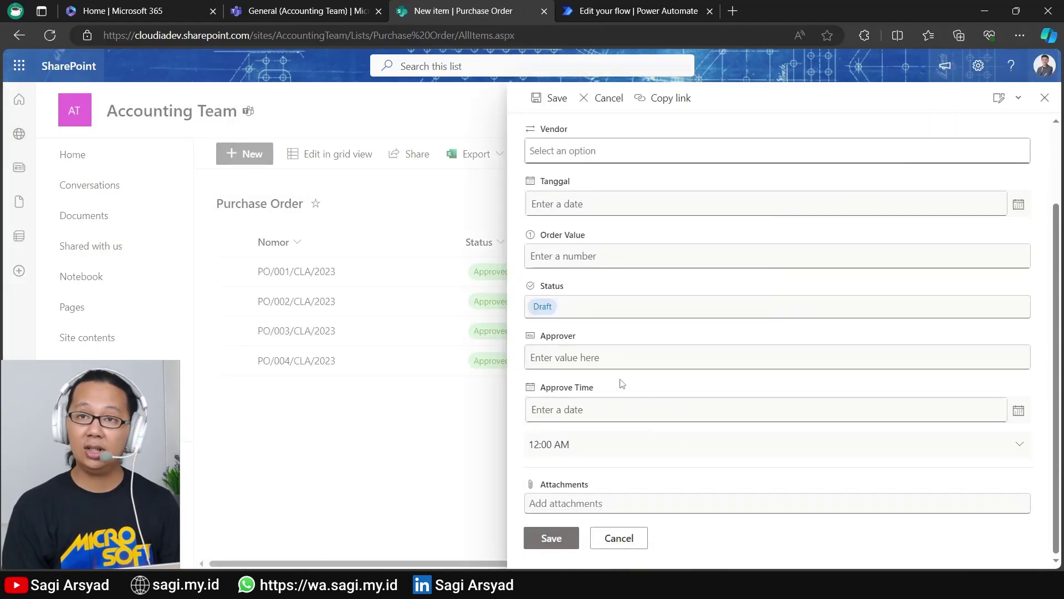
{"action": "left_click", "coordinate": [575, 310]}
{"action": "left_click", "coordinate": [697, 283]}
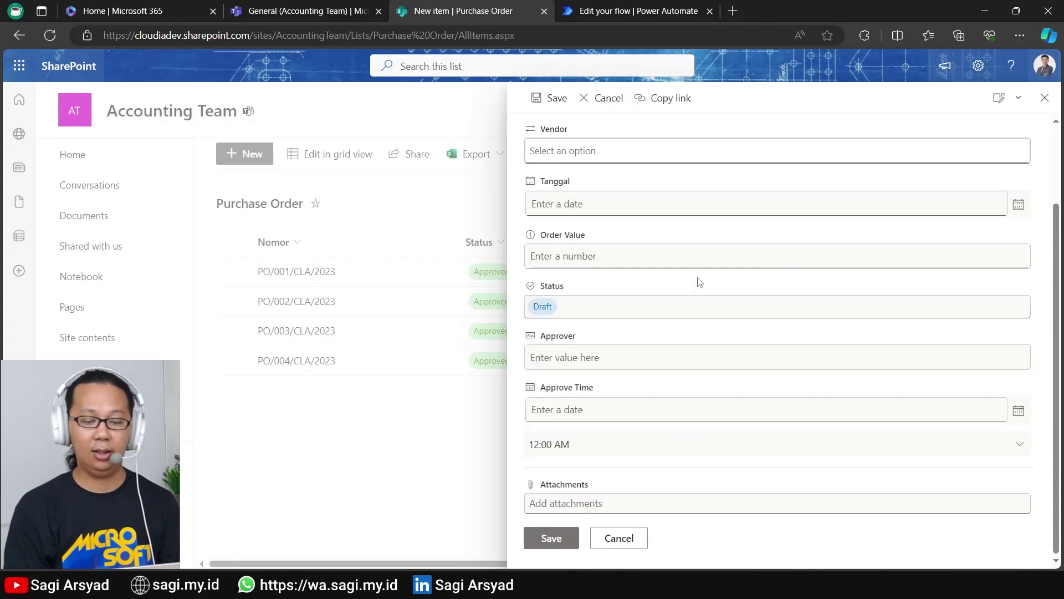
{"action": "left_click", "coordinate": [1010, 106]}
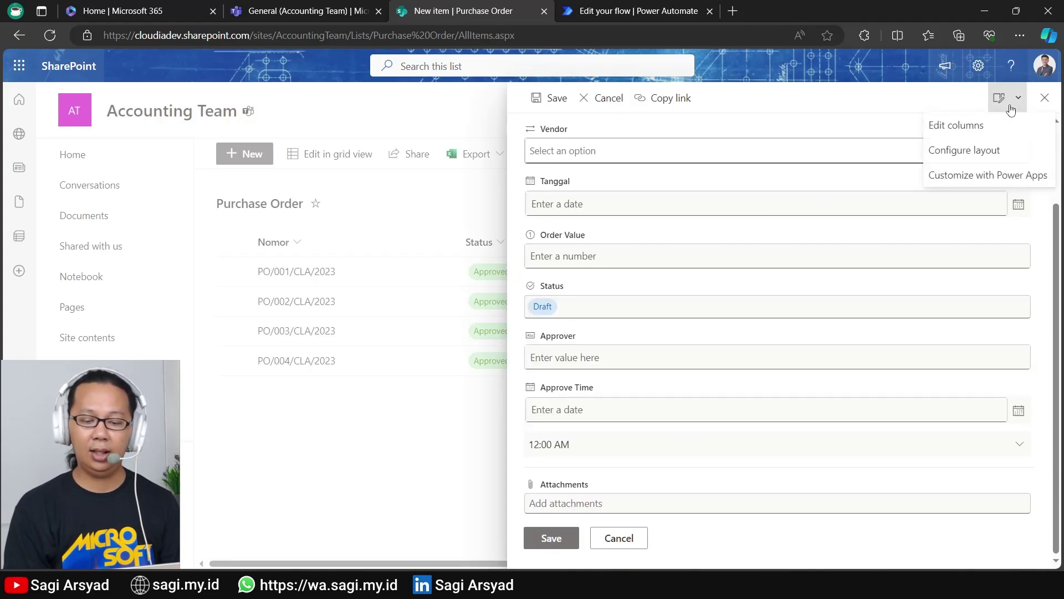
{"action": "left_click", "coordinate": [974, 126]}
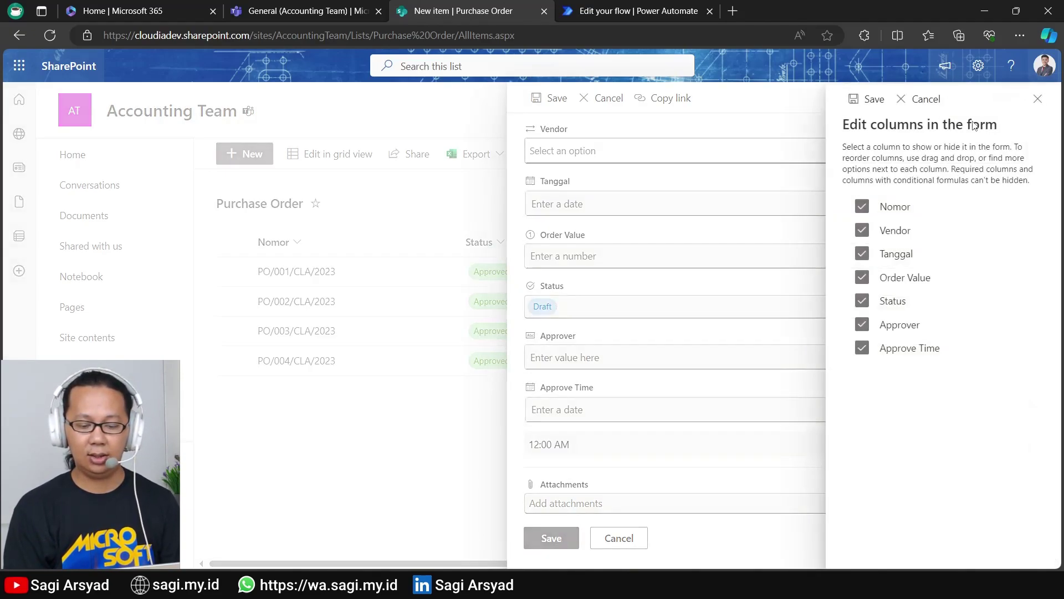
{"action": "left_click", "coordinate": [862, 347]}
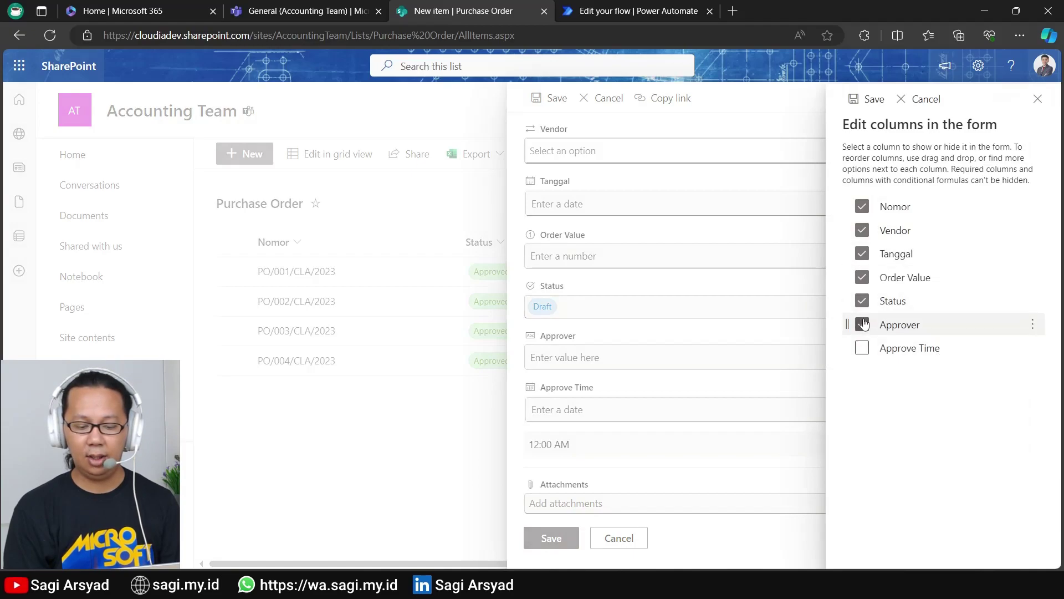
{"action": "left_click", "coordinate": [862, 324]}
{"action": "left_click", "coordinate": [861, 303]}
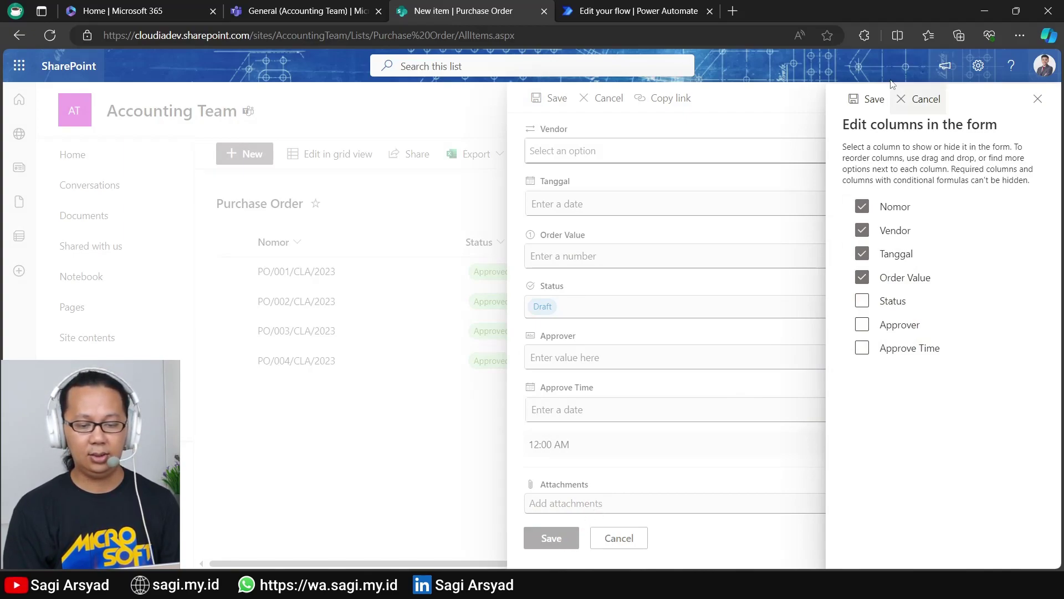
{"action": "left_click", "coordinate": [868, 98]}
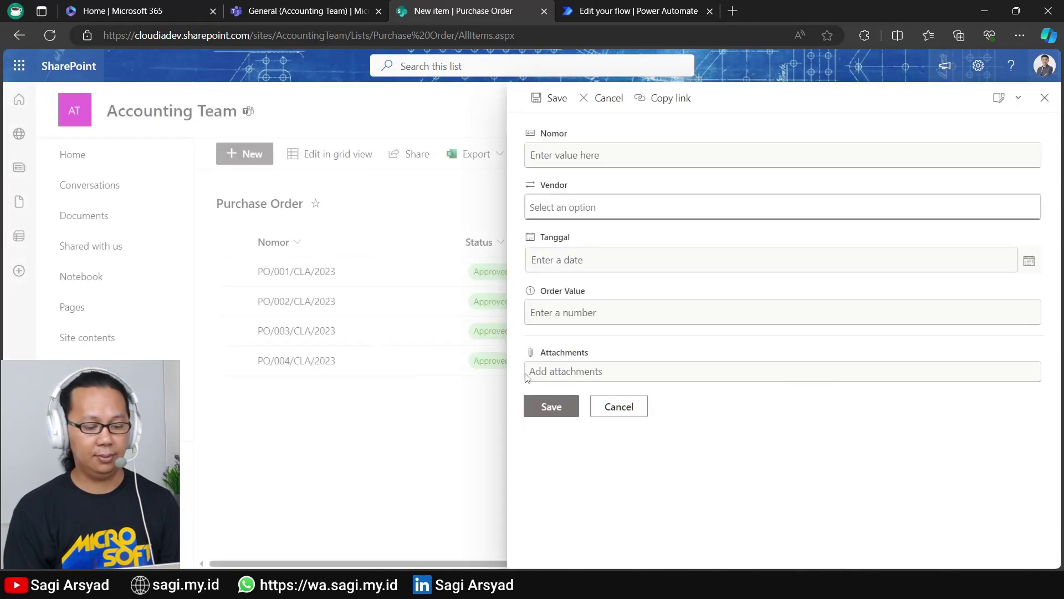
{"action": "left_click", "coordinate": [624, 405]}
Step: Switch to Teams, examine the fields of the Purchase Order new item form, and close it without saving
{"action": "left_click", "coordinate": [277, 11]}
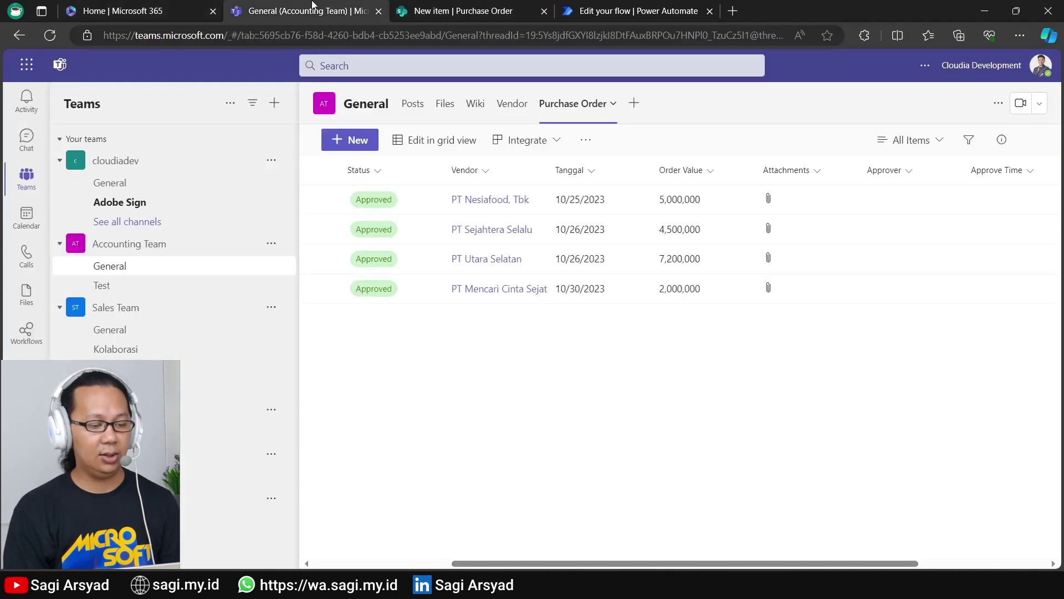
{"action": "left_click", "coordinate": [358, 140]}
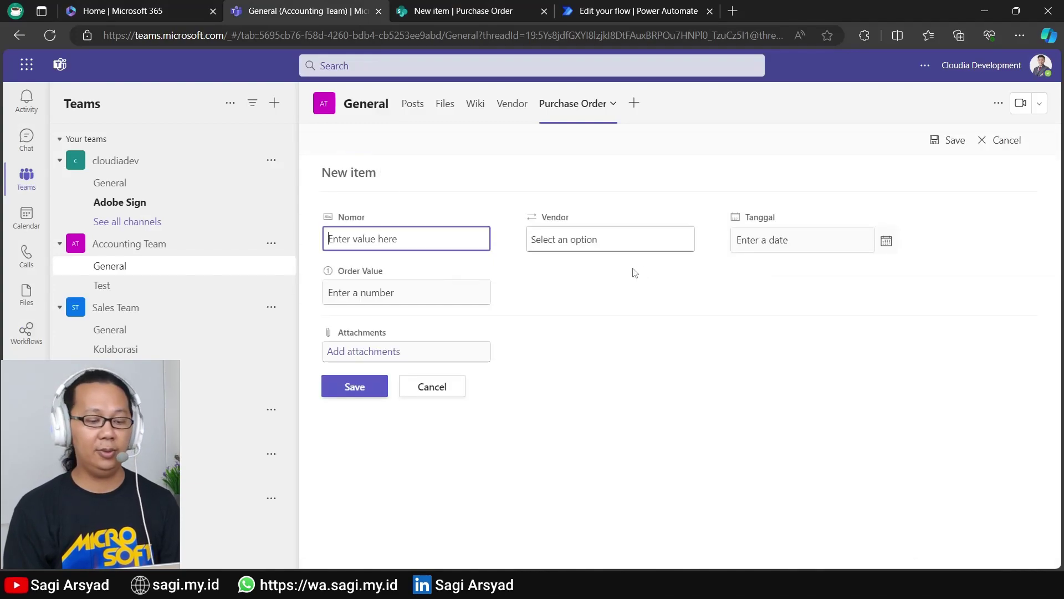
{"action": "left_click", "coordinate": [1006, 140]}
Step: Switch to Power Automate and add a "Start and wait for an approval" action after Update item in the Purchase Order Submission flow
{"action": "left_click", "coordinate": [637, 11]}
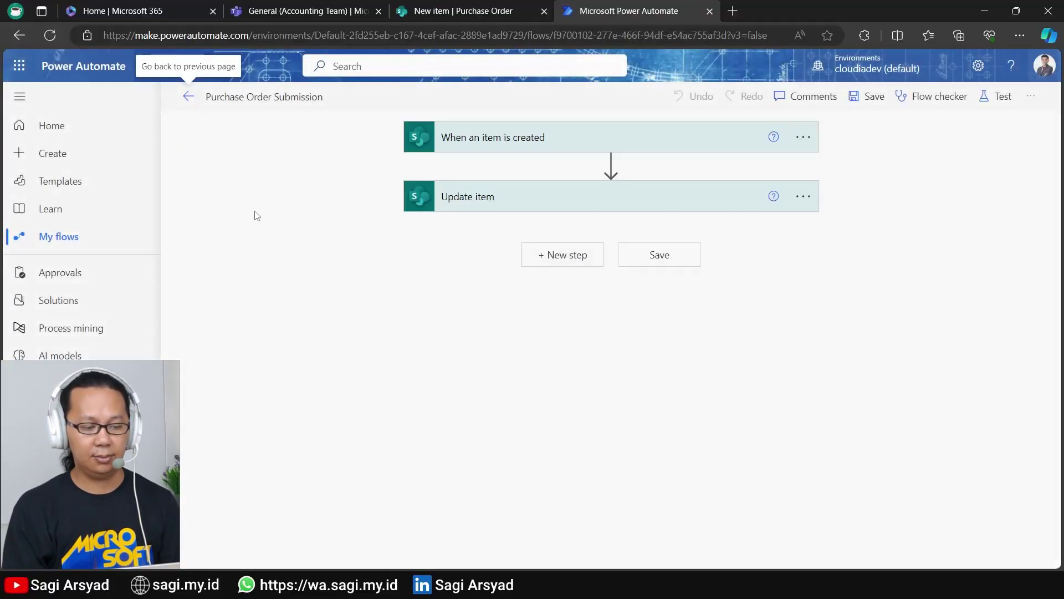
{"action": "left_click", "coordinate": [494, 206]}
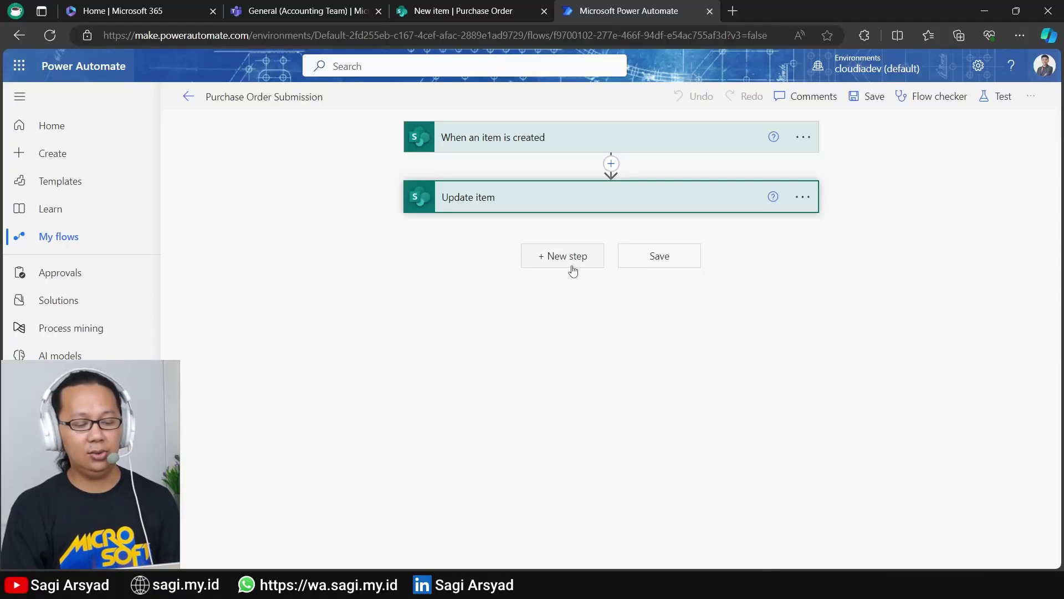
{"action": "left_click", "coordinate": [573, 271]}
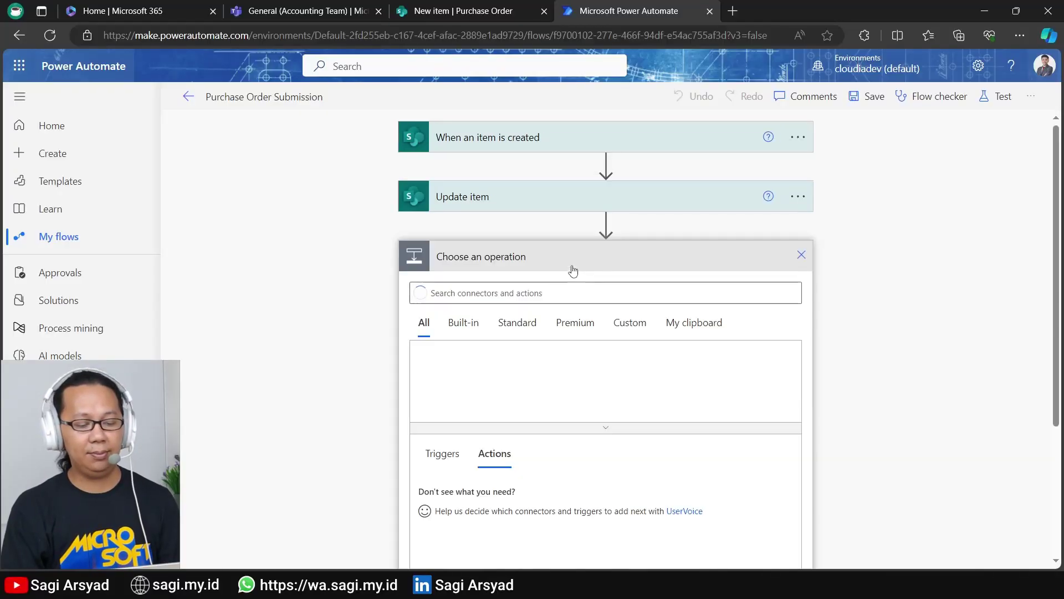
{"action": "type", "text": "Approval"}
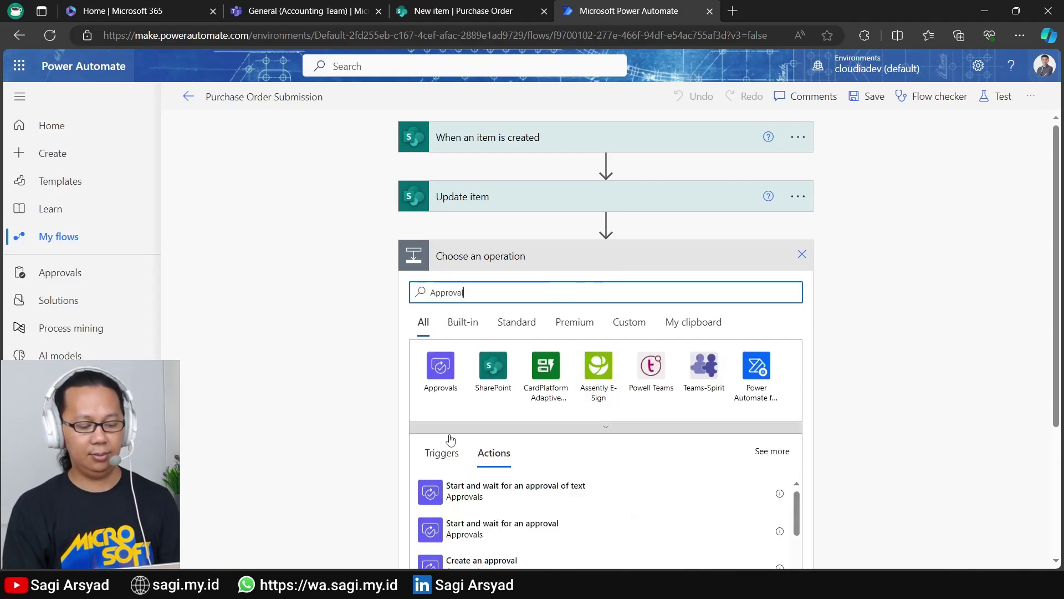
{"action": "scroll", "coordinate": [403, 370], "scroll_direction": "down", "scroll_amount": 3}
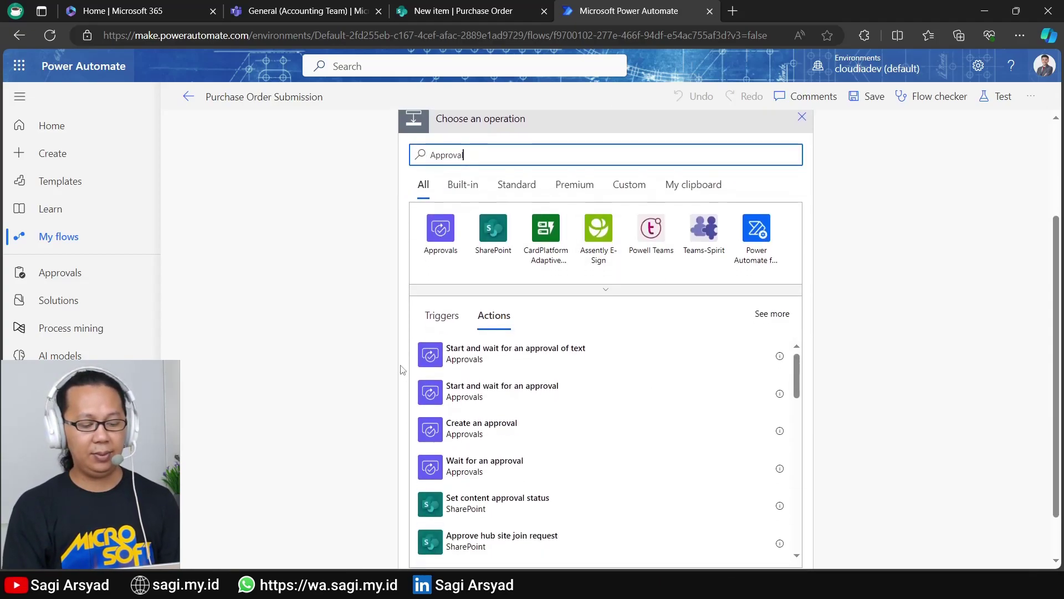
{"action": "left_click", "coordinate": [510, 396]}
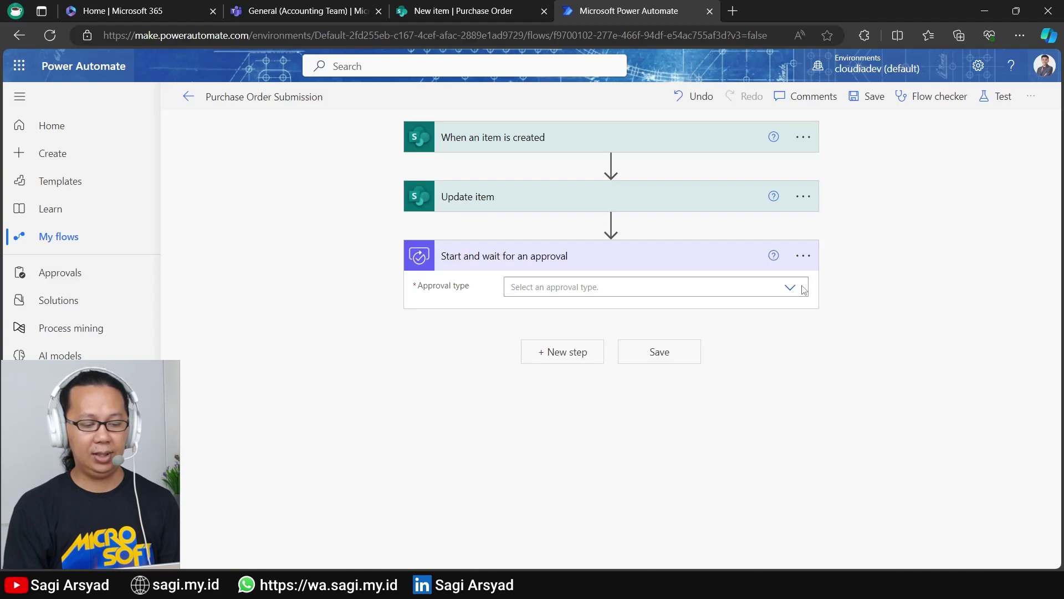
Step: Set the approval type to "Approve/Reject - First to respond" and assign the approval to the approver's account
{"action": "left_click", "coordinate": [793, 287]}
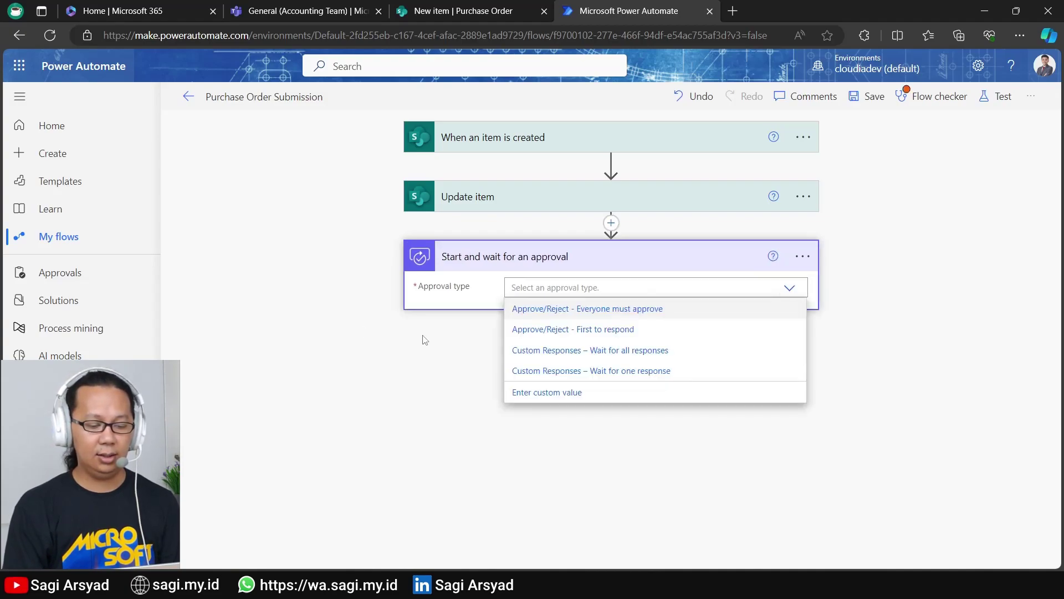
{"action": "left_click", "coordinate": [526, 333]}
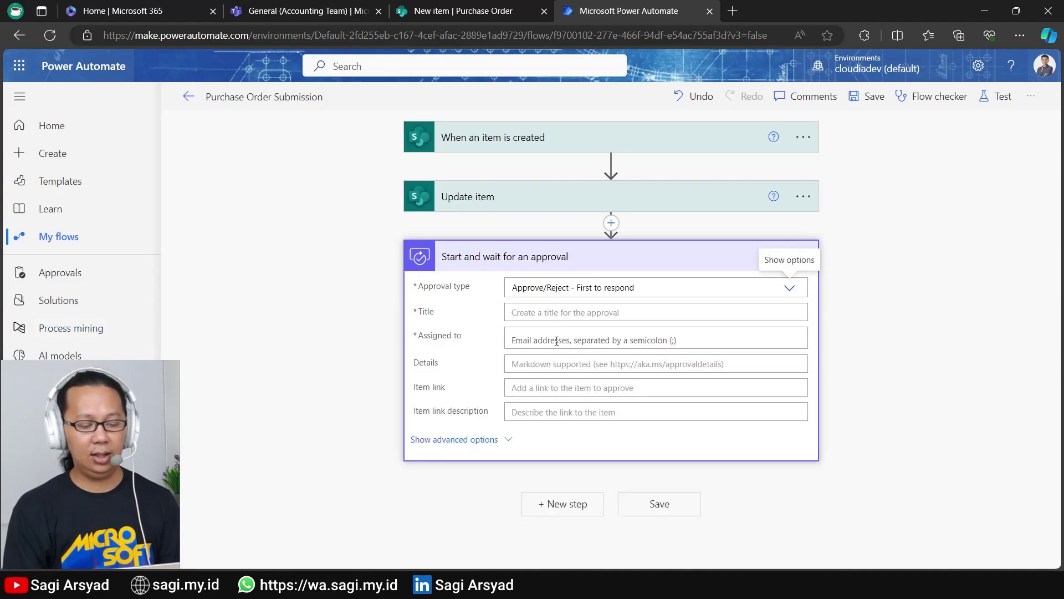
{"action": "left_click", "coordinate": [556, 340]}
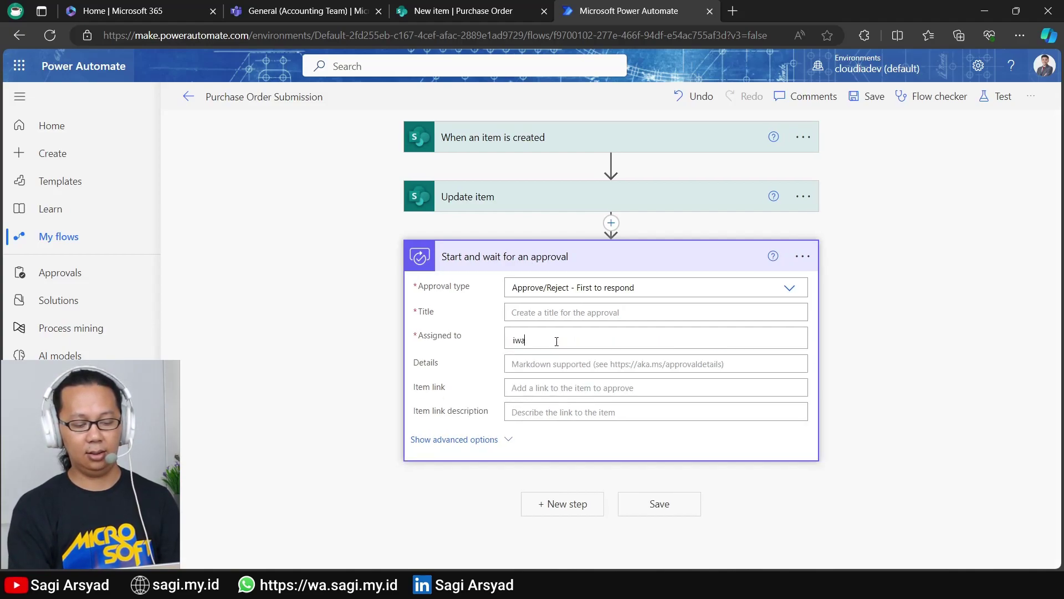
{"action": "type", "text": "iwan"}
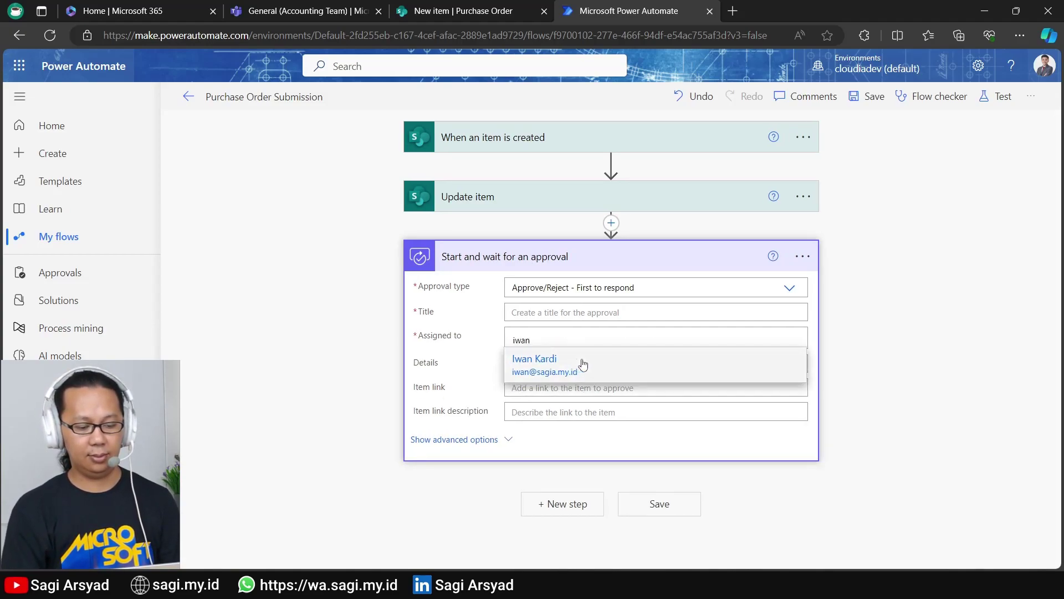
{"action": "left_click", "coordinate": [580, 364]}
Step: Set the approval title to "Request PO Approval:" followed by the Title dynamic content from Update item
{"action": "left_click", "coordinate": [546, 313]}
{"action": "type", "text": "R"}
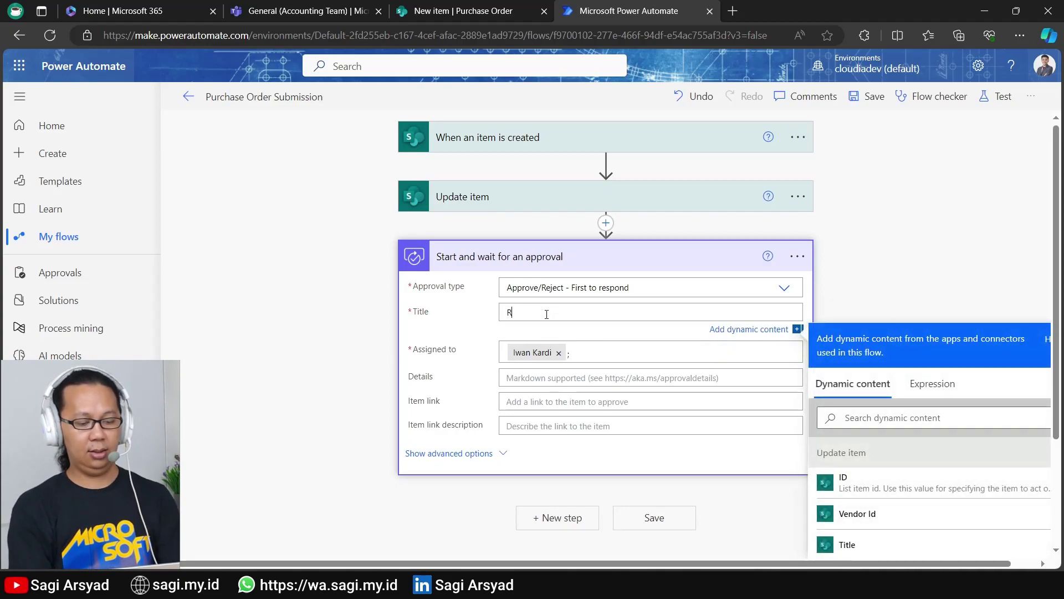
{"action": "type", "text": "equest PO Approval:"}
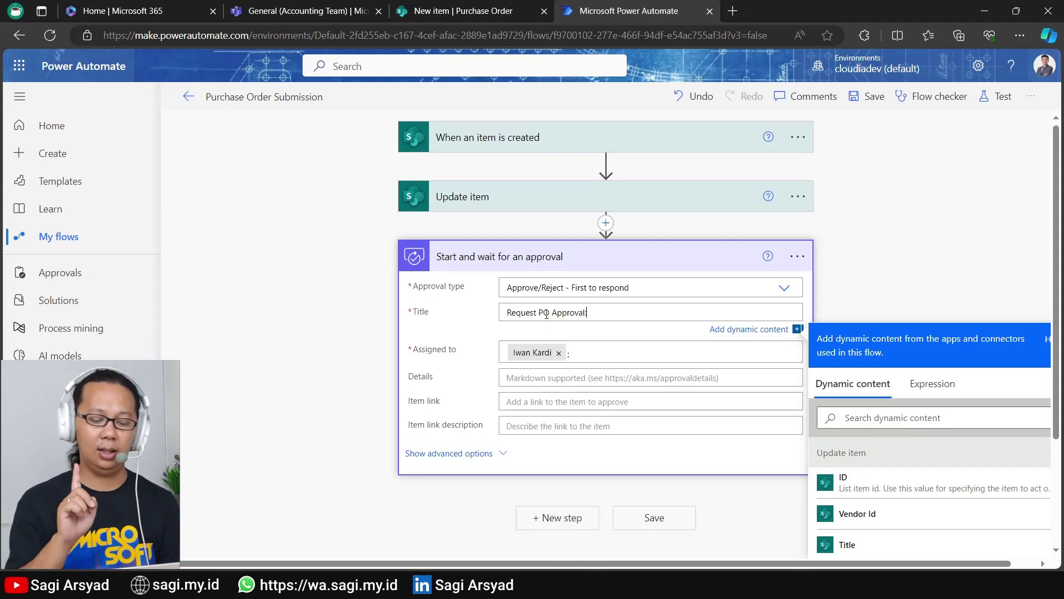
{"action": "left_click", "coordinate": [864, 544]}
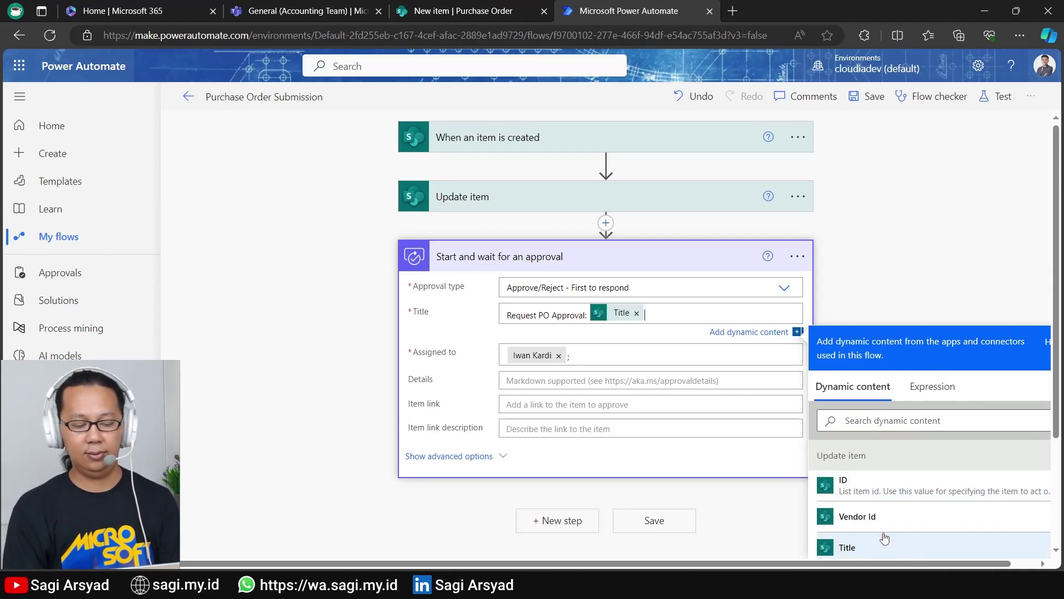
{"action": "left_click", "coordinate": [371, 379]}
Step: Fill the approval details with a "Title:" line holding the Title dynamic content and a "Vendor:" line holding Vendor Value
{"action": "left_click", "coordinate": [550, 370]}
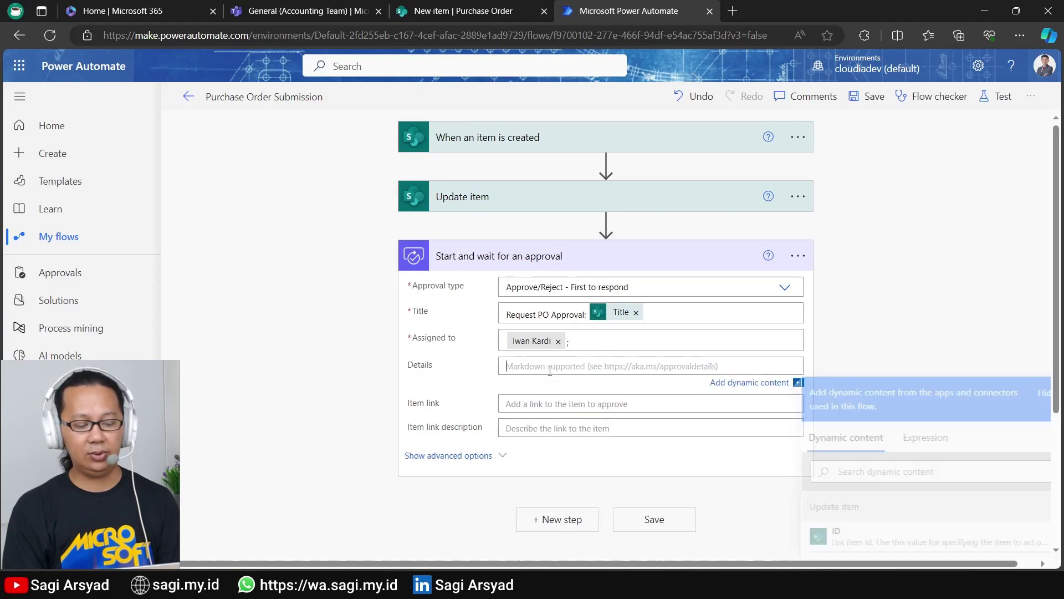
{"action": "type", "text": "Titl"}
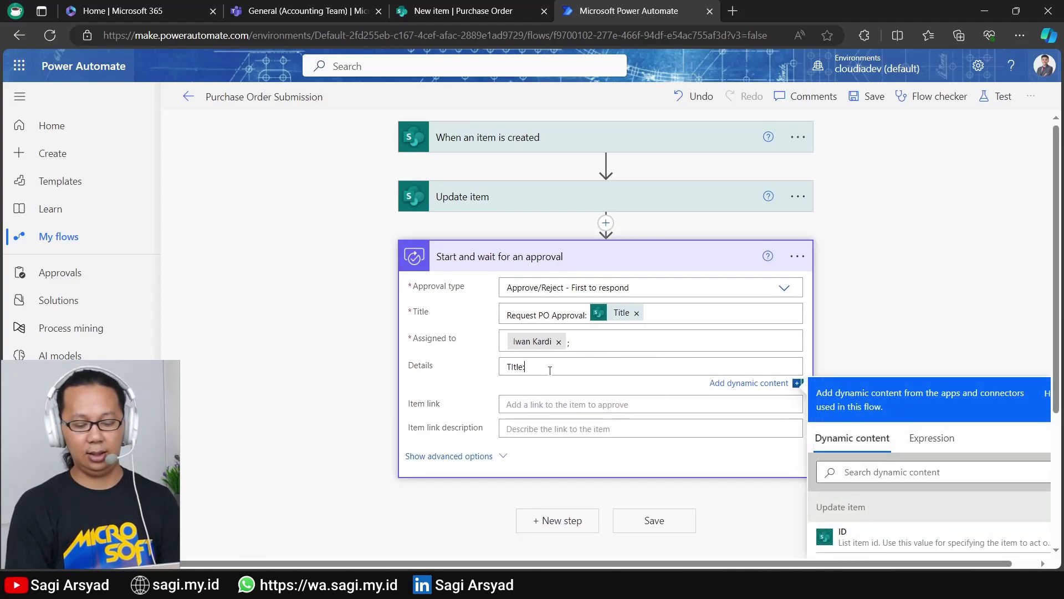
{"action": "scroll", "coordinate": [830, 339], "scroll_direction": "down", "scroll_amount": 2}
{"action": "scroll", "coordinate": [931, 488], "scroll_direction": "down", "scroll_amount": 2}
{"action": "left_click", "coordinate": [848, 451]}
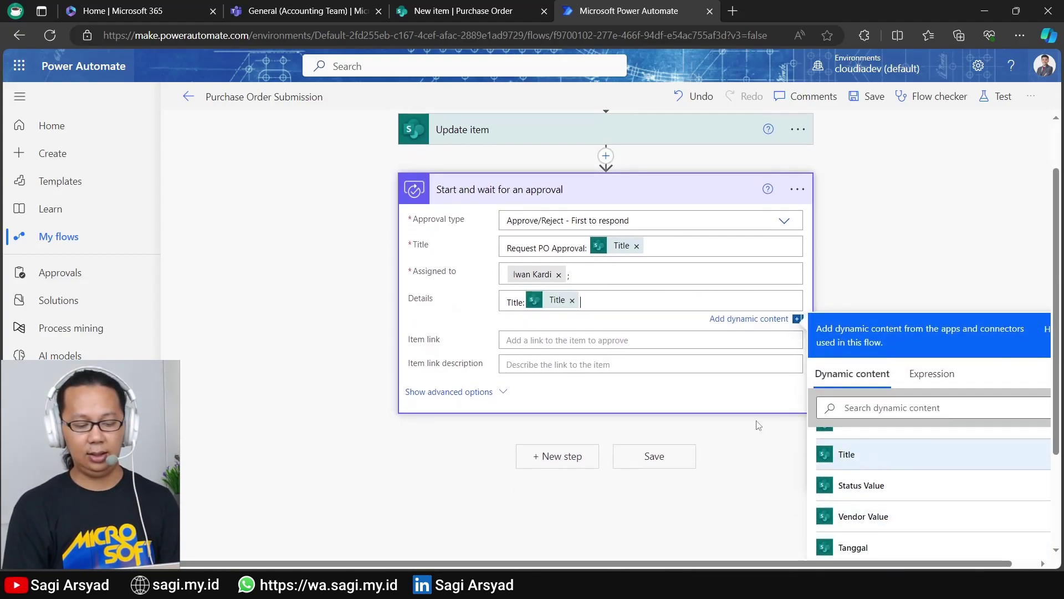
{"action": "key", "text": "Return"}
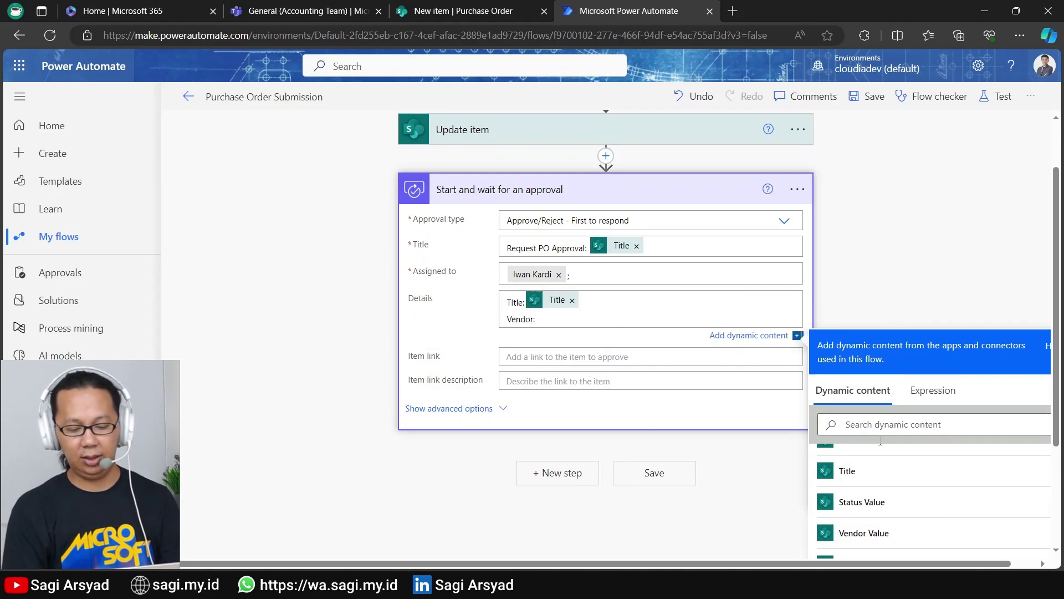
{"action": "left_click", "coordinate": [886, 424]}
{"action": "left_click", "coordinate": [890, 535]}
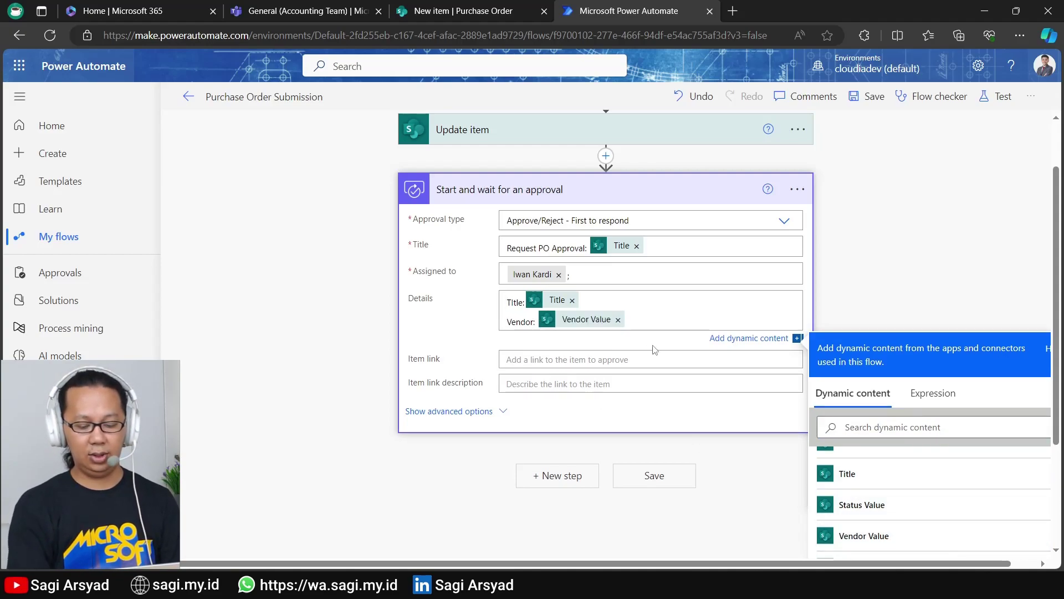
Step: Add an "Amount:" line below the vendor line in the approval details
{"action": "key", "text": "Return"}
{"action": "type", "text": "A"}
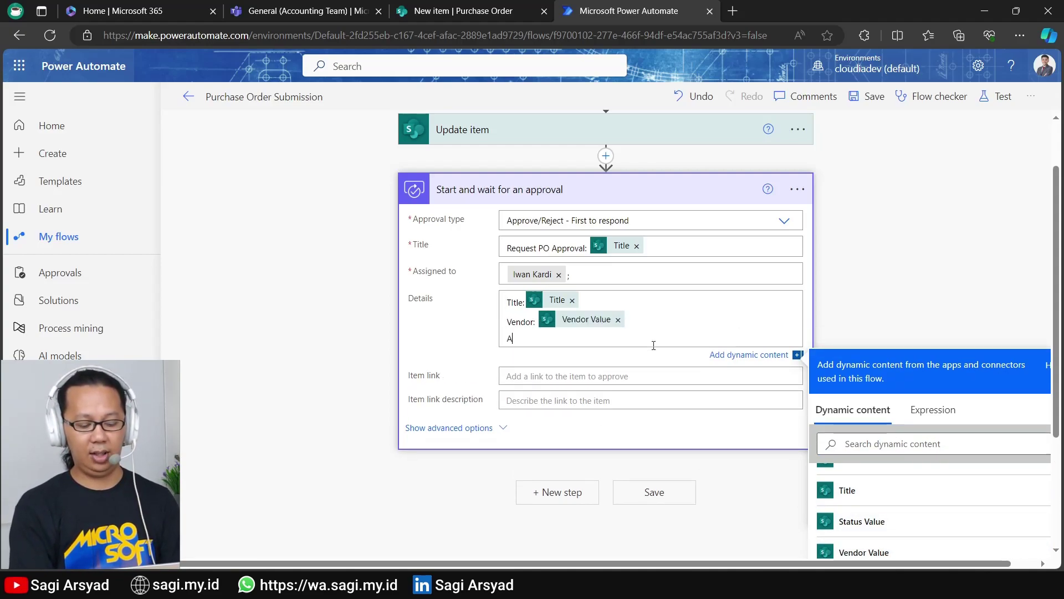
{"action": "type", "text": "mount:"}
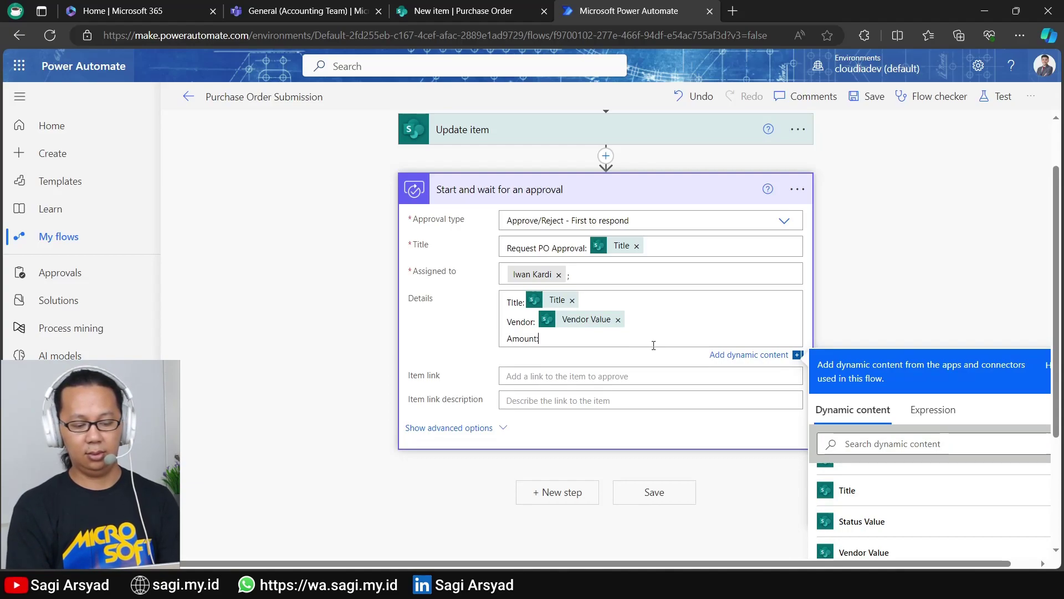
Step: Look for the amount field in the dynamic content, check its column name in the Teams Purchase Order list, and return to Power Automate
{"action": "scroll", "coordinate": [941, 453], "scroll_direction": "down", "scroll_amount": 2}
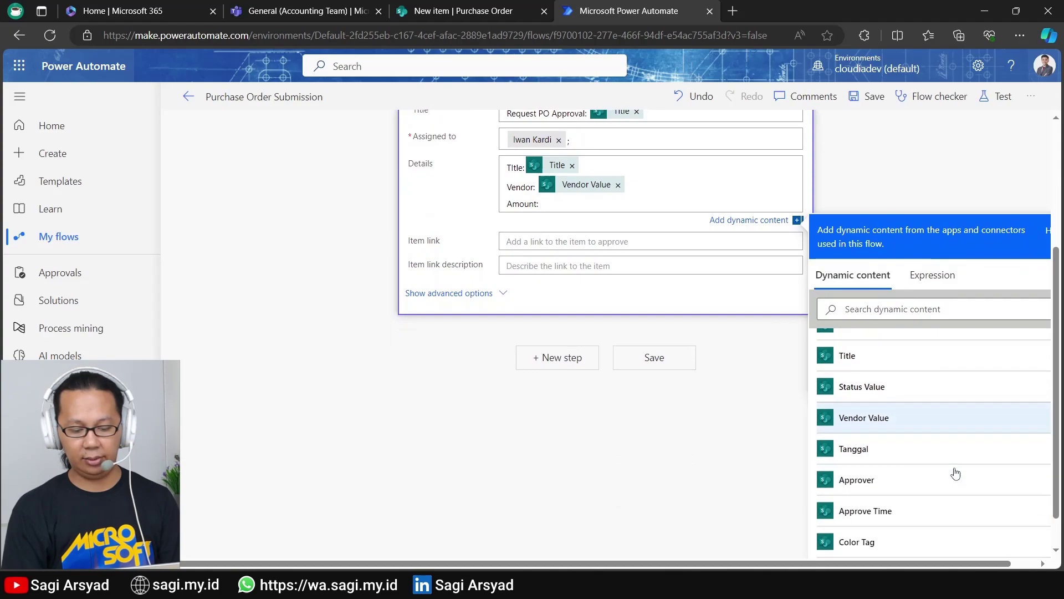
{"action": "scroll", "coordinate": [956, 473], "scroll_direction": "down", "scroll_amount": 3}
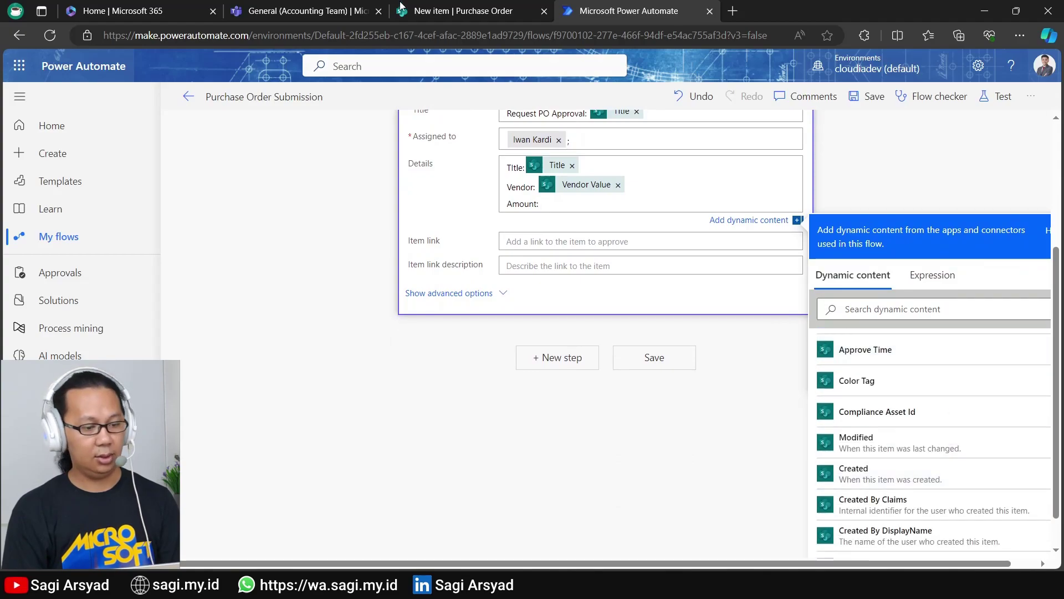
{"action": "left_click", "coordinate": [166, 11]}
{"action": "left_click", "coordinate": [266, 10]}
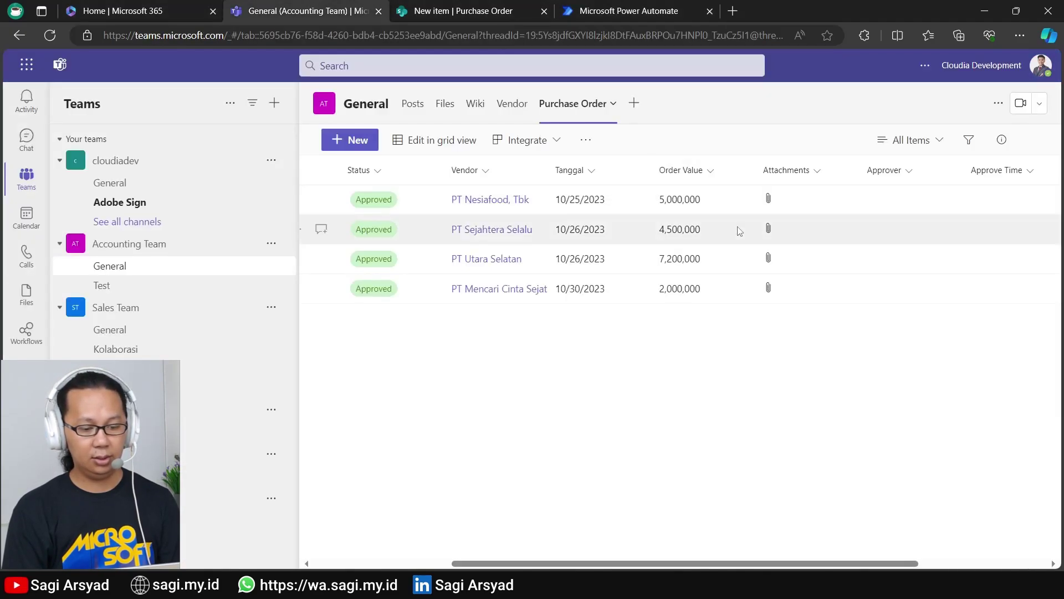
{"action": "left_click", "coordinate": [626, 10]}
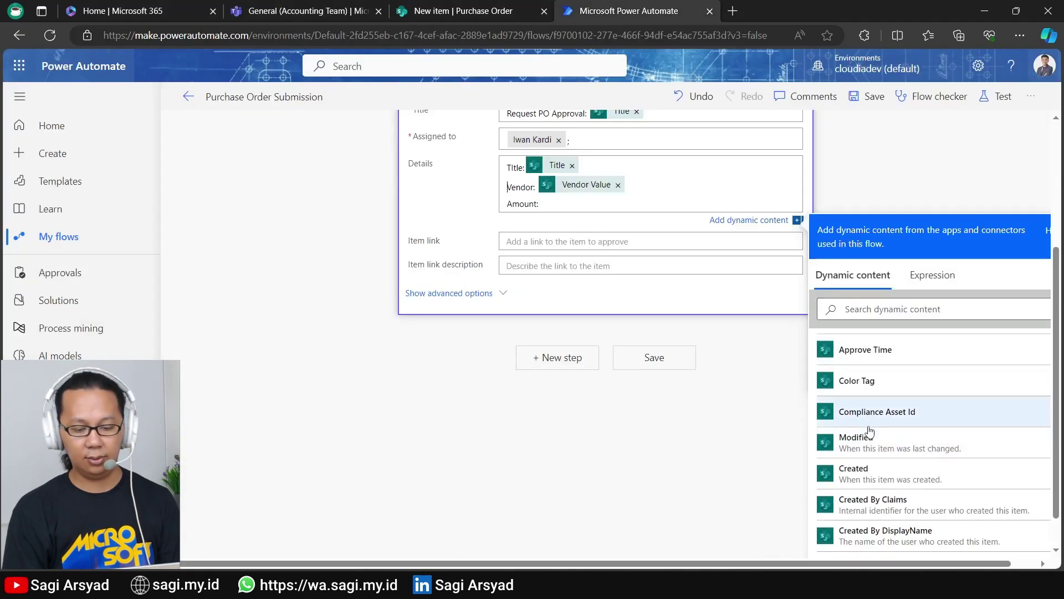
Step: Search the dynamic content for "Ord" and insert Order Value after "Amount:" in the approval details
{"action": "scroll", "coordinate": [870, 435], "scroll_direction": "up", "scroll_amount": 2}
{"action": "scroll", "coordinate": [870, 435], "scroll_direction": "down", "scroll_amount": 3}
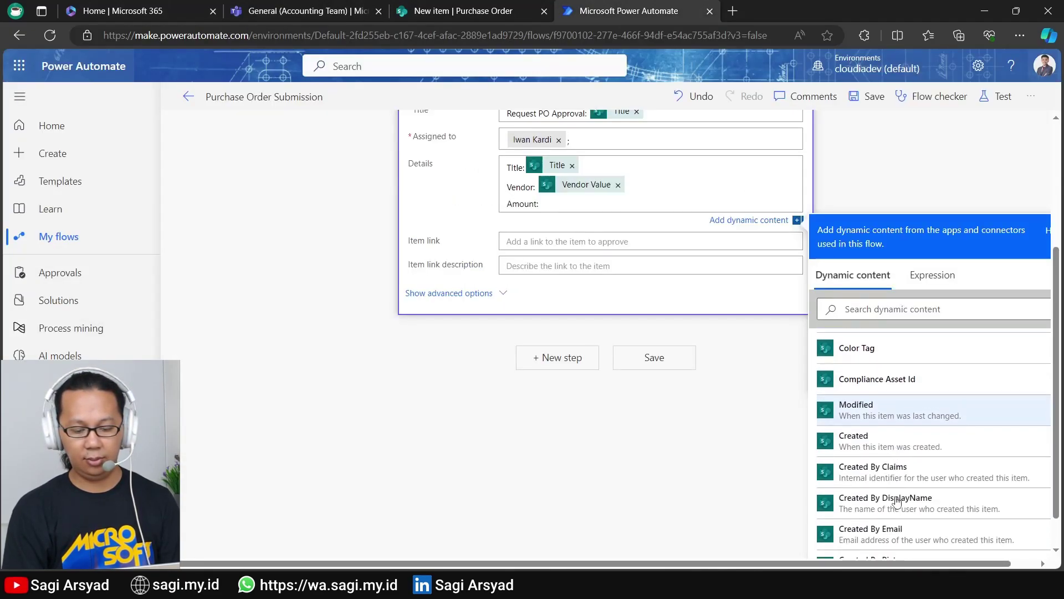
{"action": "scroll", "coordinate": [896, 502], "scroll_direction": "down", "scroll_amount": 2}
{"action": "left_click", "coordinate": [891, 310]}
{"action": "type", "text": "o"}
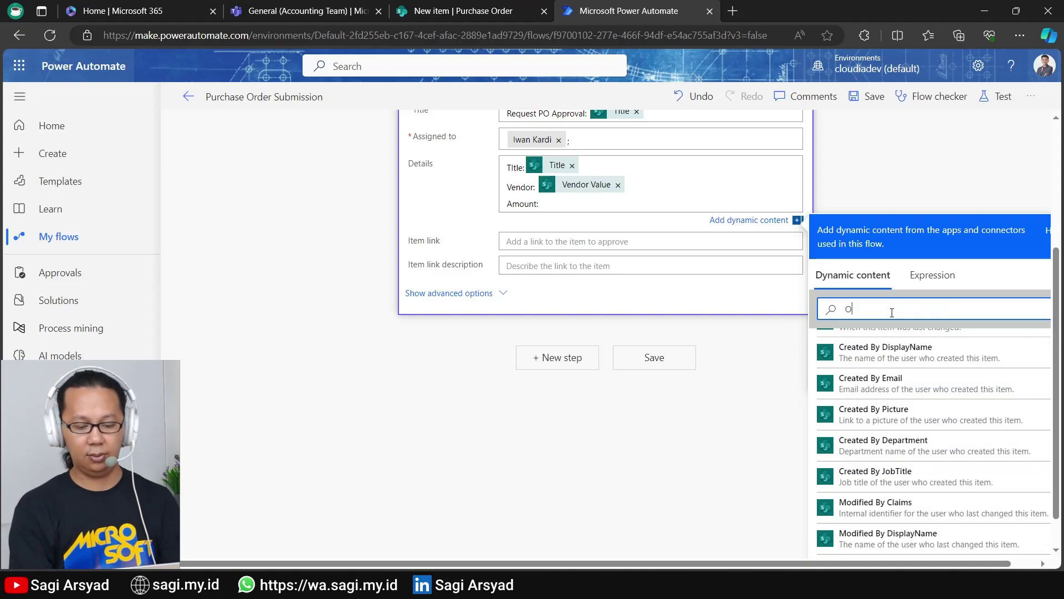
{"action": "type", "text": "rd"}
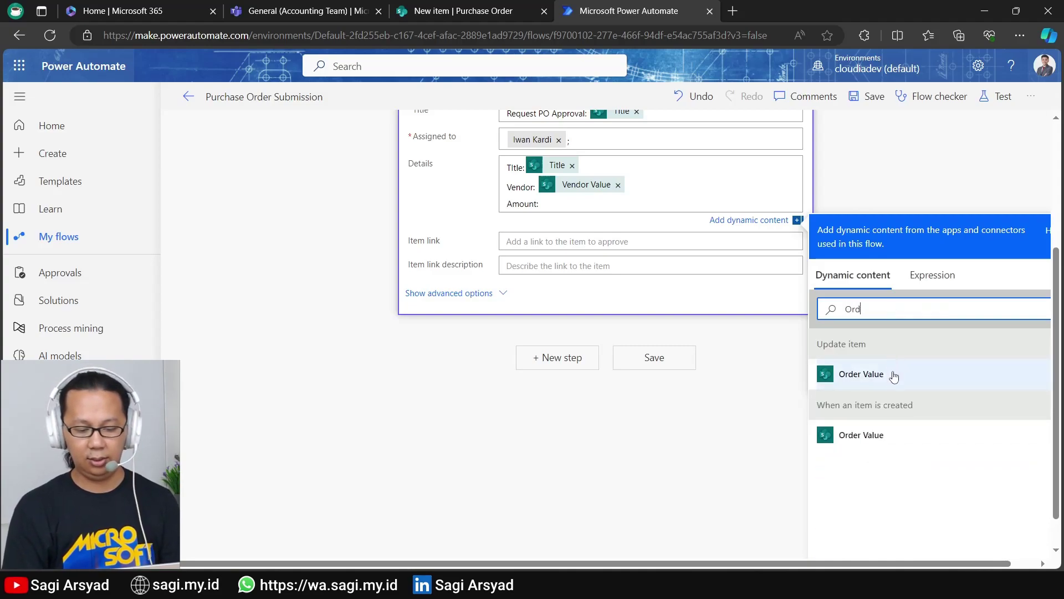
{"action": "left_click", "coordinate": [906, 452]}
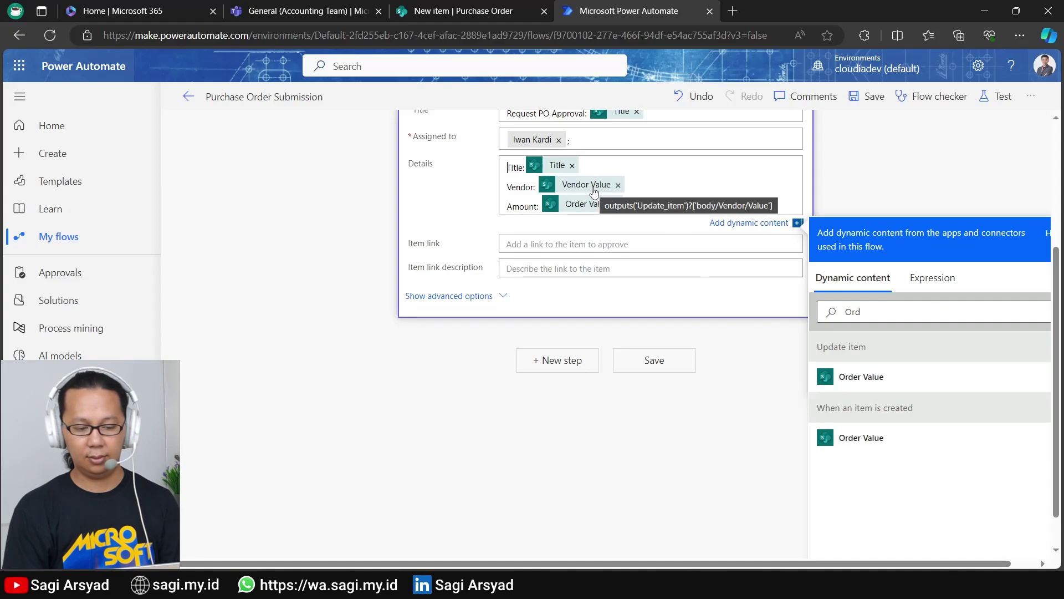
{"action": "left_click", "coordinate": [747, 427]}
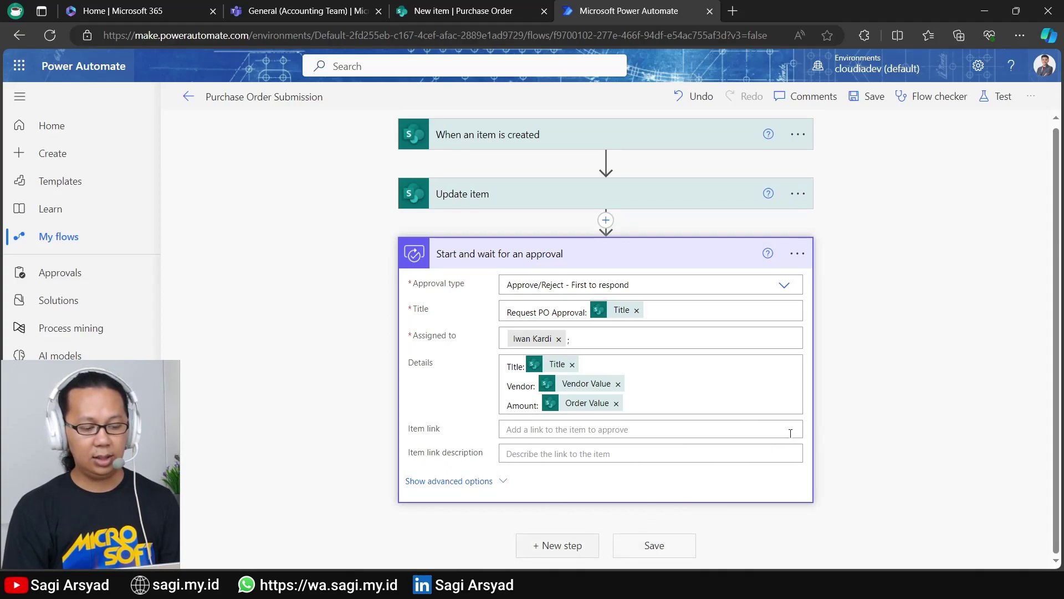
Step: Add a Condition after the approval action that checks whether the approval Outcome is equal to "Approve"
{"action": "scroll", "coordinate": [791, 438], "scroll_direction": "down", "scroll_amount": 3}
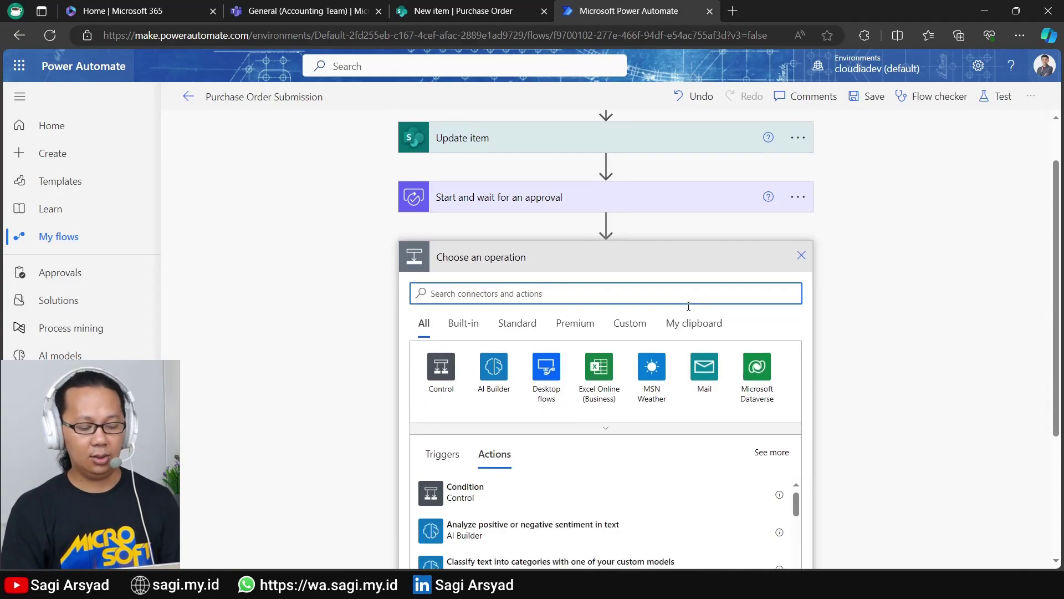
{"action": "left_click", "coordinate": [478, 411]}
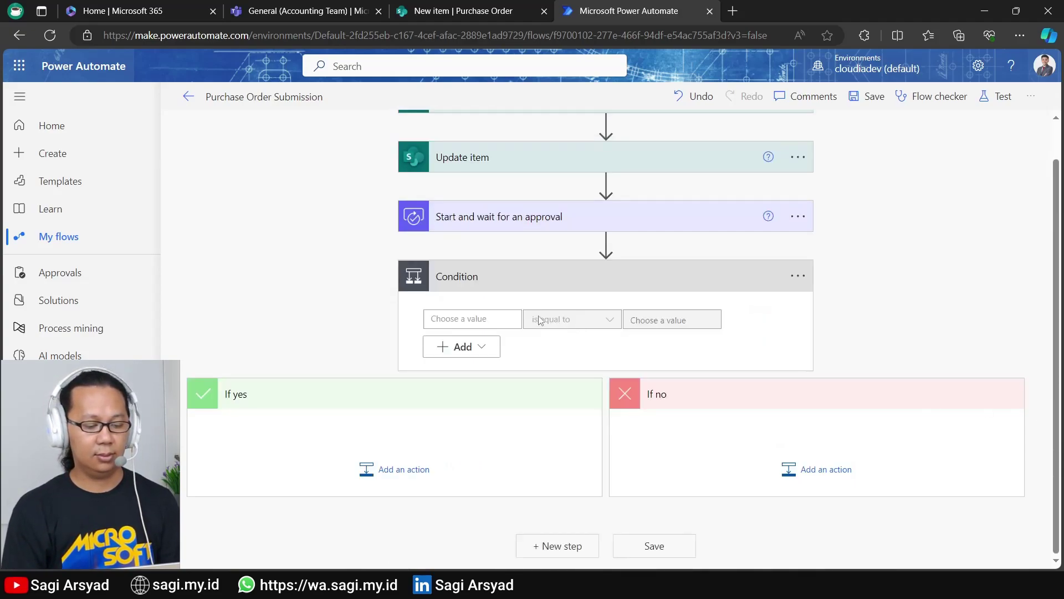
{"action": "left_click", "coordinate": [517, 315]}
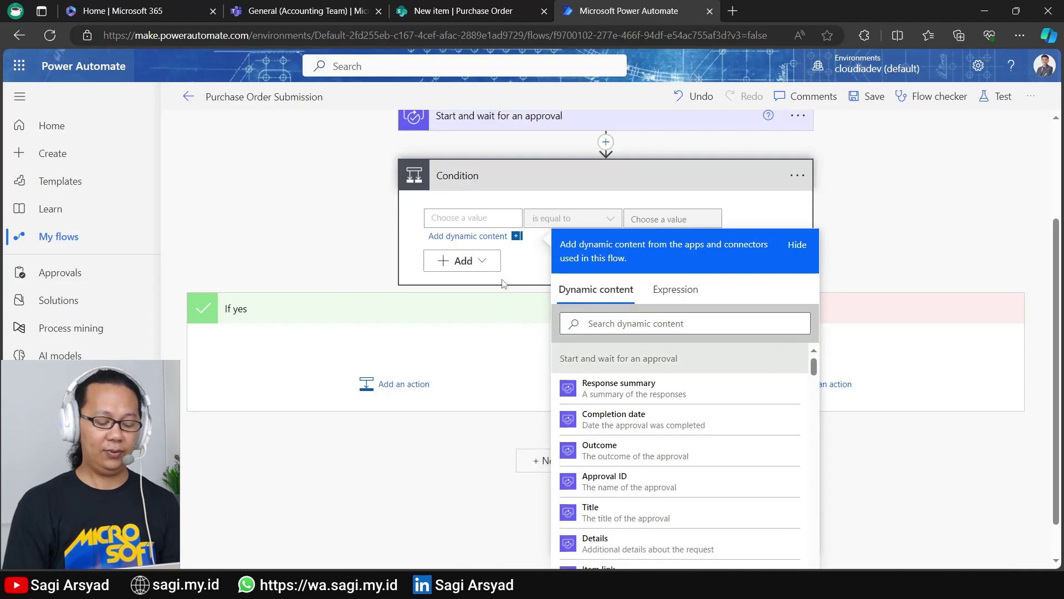
{"action": "left_click", "coordinate": [627, 324]}
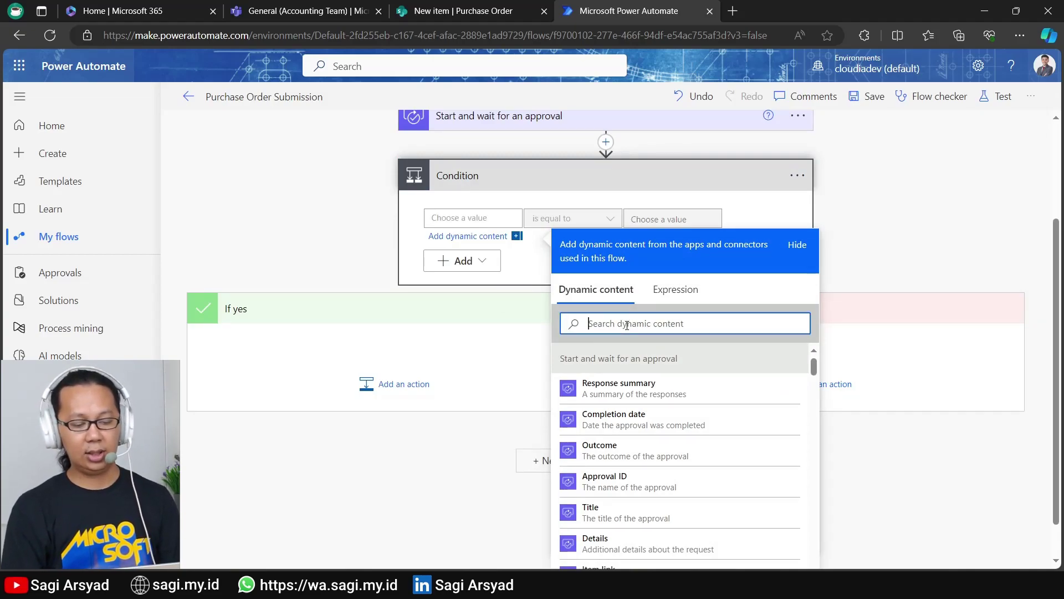
{"action": "type", "text": "Out"}
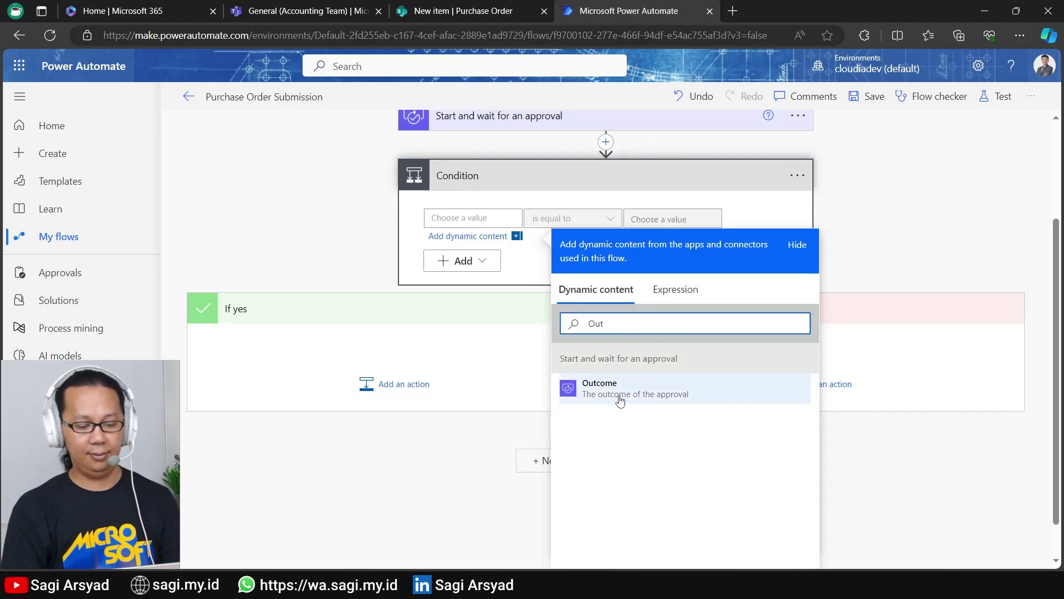
{"action": "left_click", "coordinate": [621, 390]}
{"action": "left_click", "coordinate": [682, 216]}
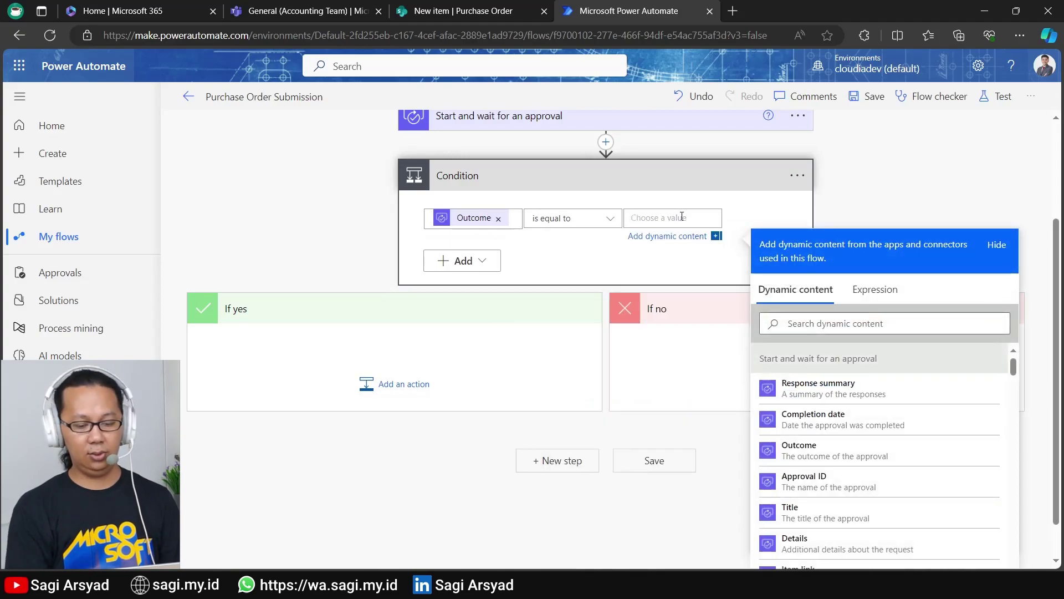
{"action": "type", "text": "Approve"}
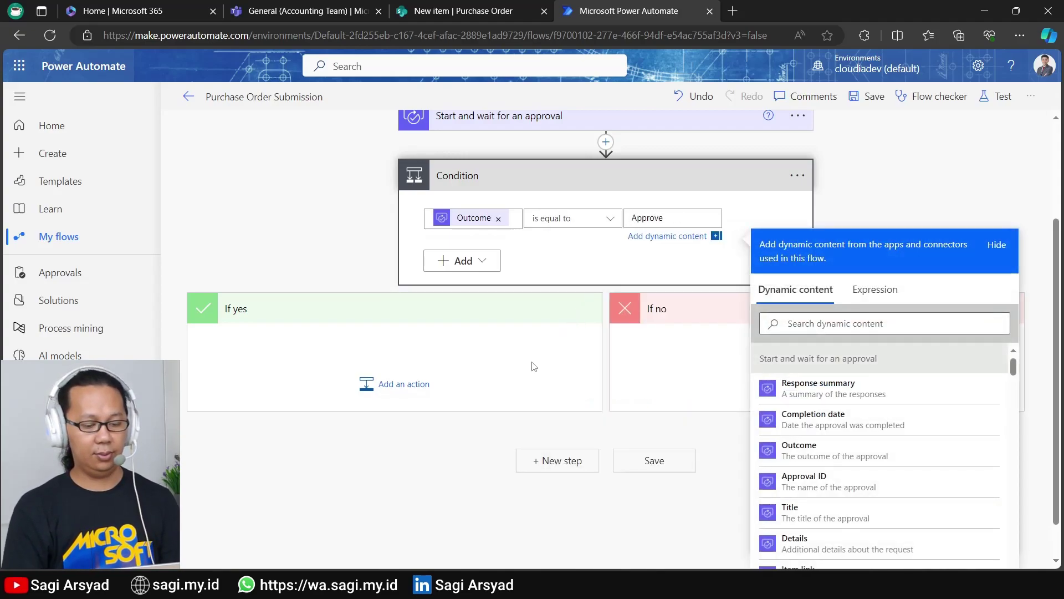
{"action": "left_click", "coordinate": [521, 366]}
{"action": "left_click", "coordinate": [424, 463]}
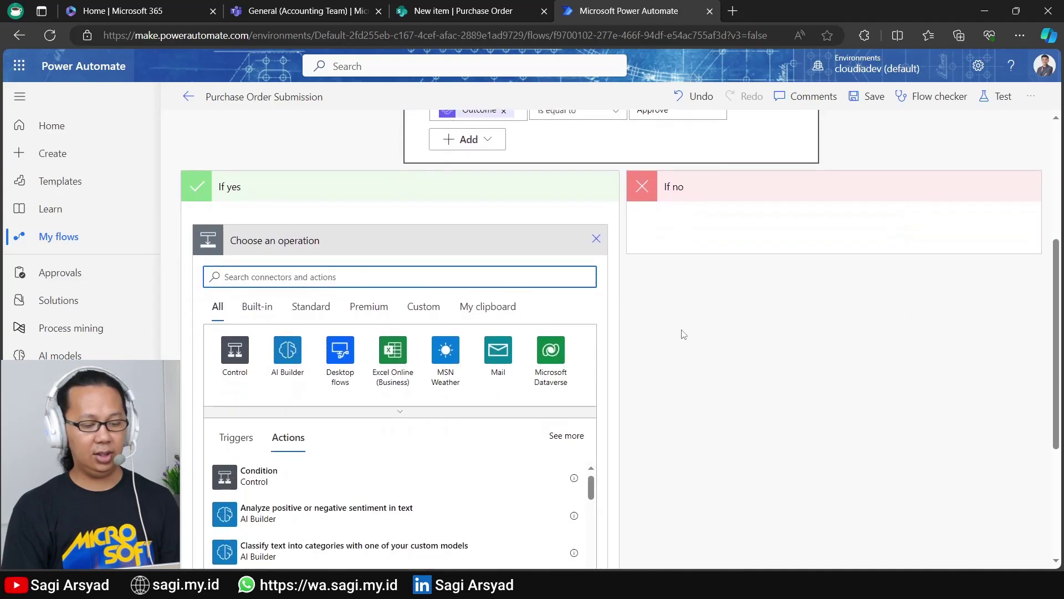
{"action": "scroll", "coordinate": [684, 334], "scroll_direction": "up", "scroll_amount": 3}
{"action": "left_click", "coordinate": [596, 447]}
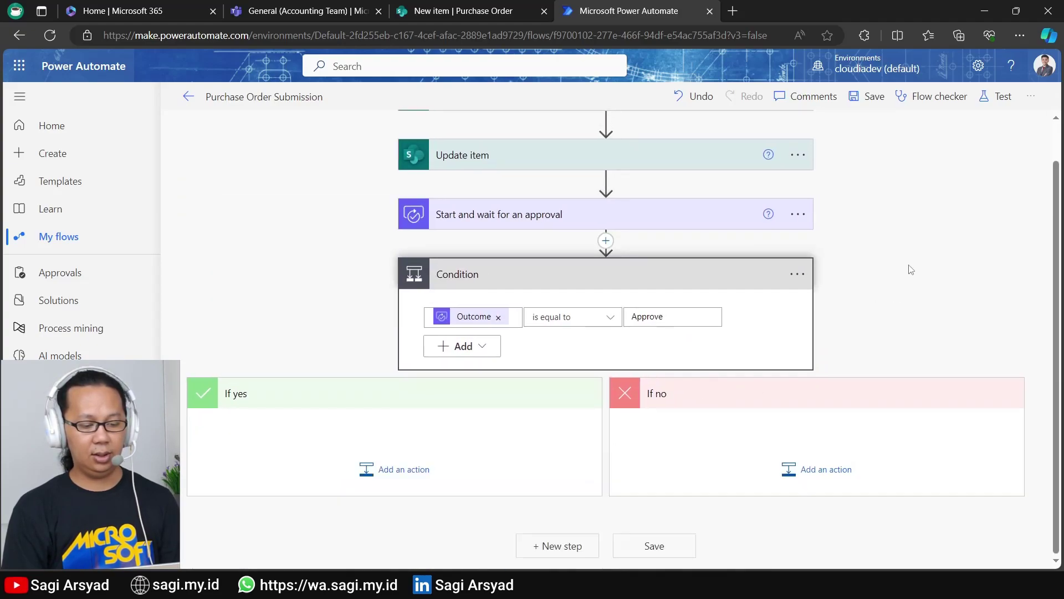
Step: Copy the Update item action to the clipboard and paste it into the condition's If yes branch
{"action": "left_click", "coordinate": [797, 156]}
{"action": "left_click", "coordinate": [860, 156]}
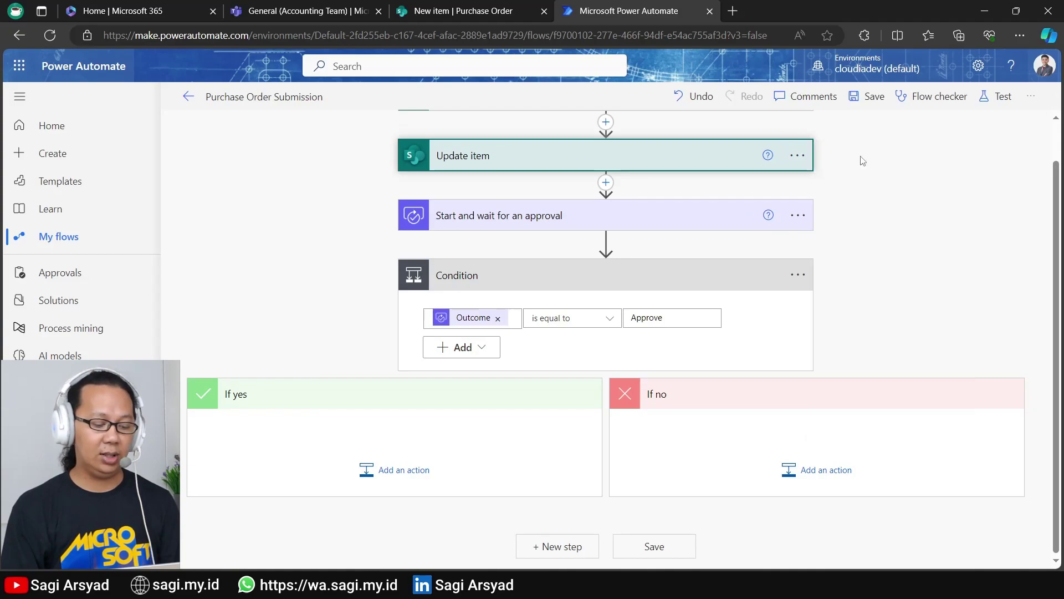
{"action": "left_click", "coordinate": [386, 474]}
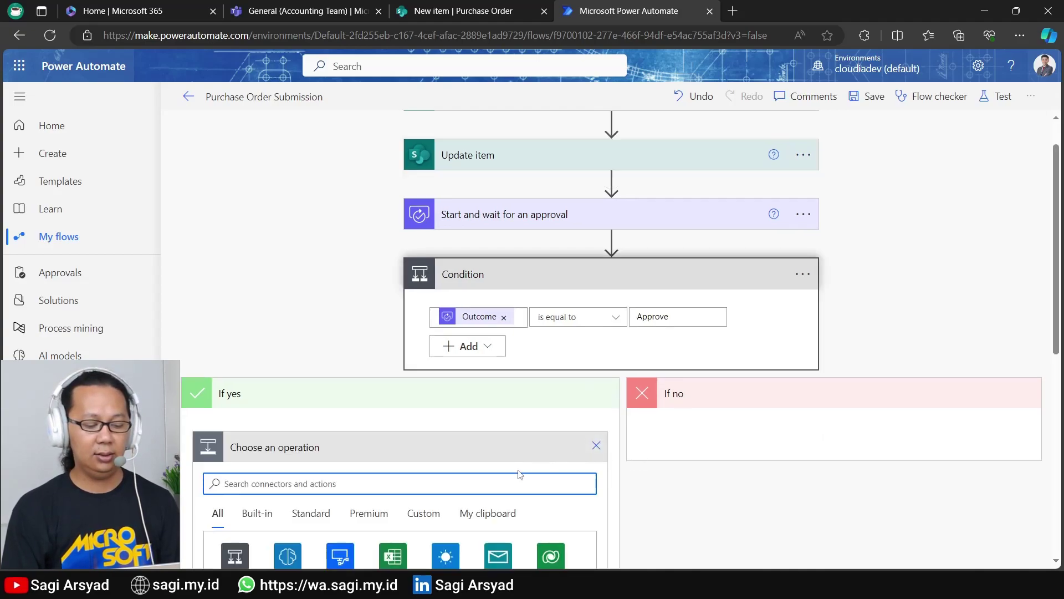
{"action": "left_click", "coordinate": [480, 515]}
{"action": "scroll", "coordinate": [632, 492], "scroll_direction": "down", "scroll_amount": 3}
{"action": "left_click", "coordinate": [238, 447]}
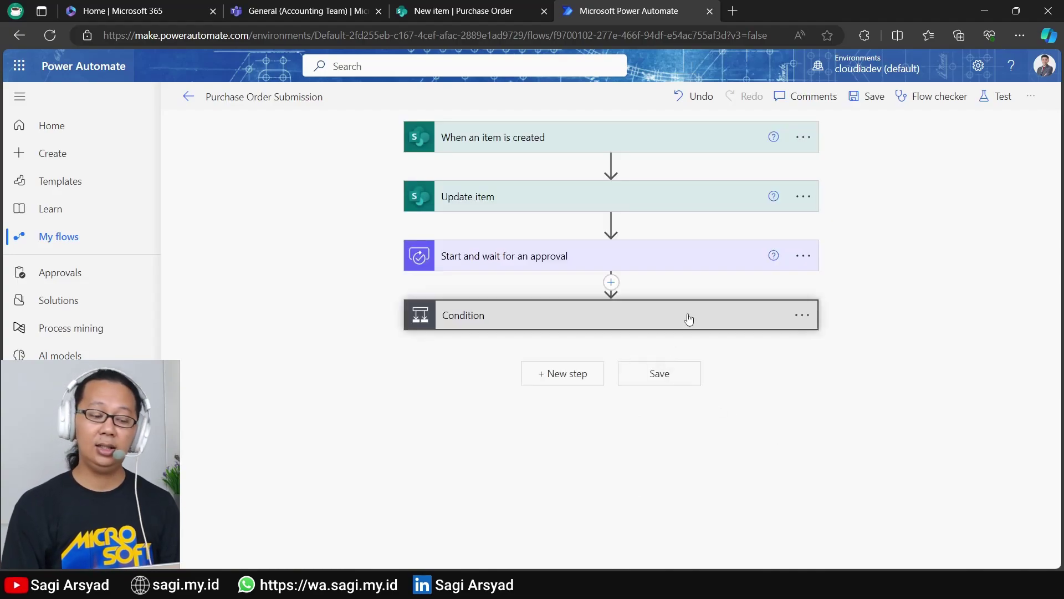
Step: Expand the Condition and paste the copied Update item action into its If no branch
{"action": "left_click", "coordinate": [689, 320]}
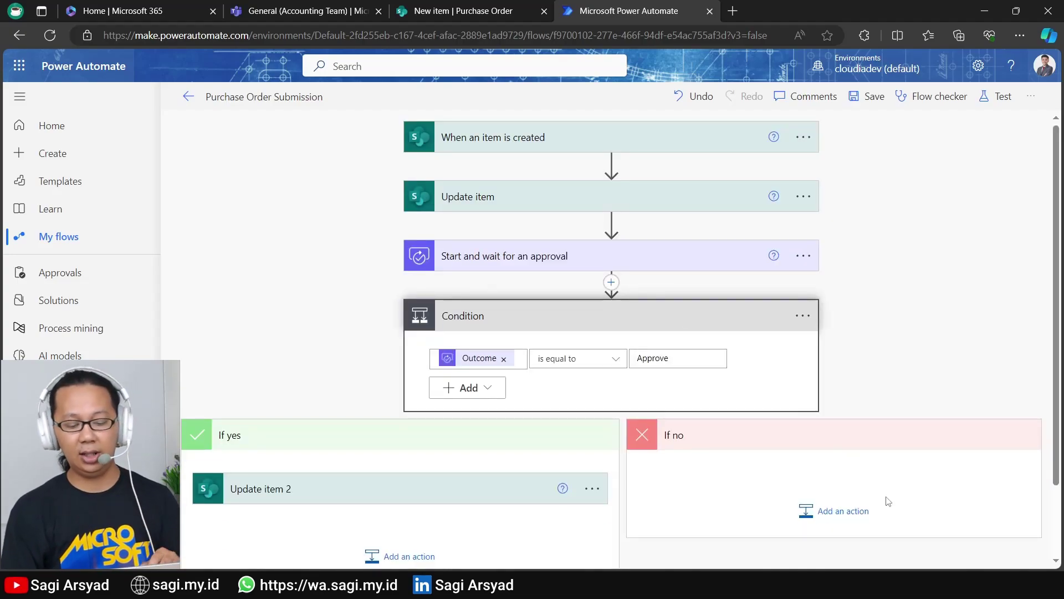
{"action": "left_click", "coordinate": [866, 513]}
{"action": "scroll", "coordinate": [866, 515], "scroll_direction": "down", "scroll_amount": 3}
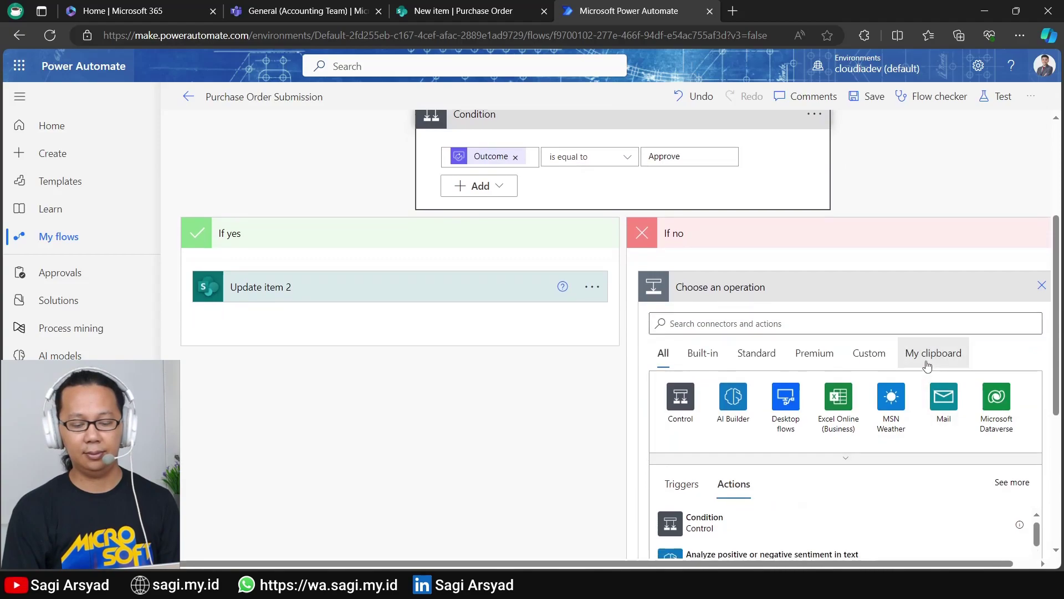
{"action": "left_click", "coordinate": [931, 355]}
{"action": "left_click", "coordinate": [734, 432]}
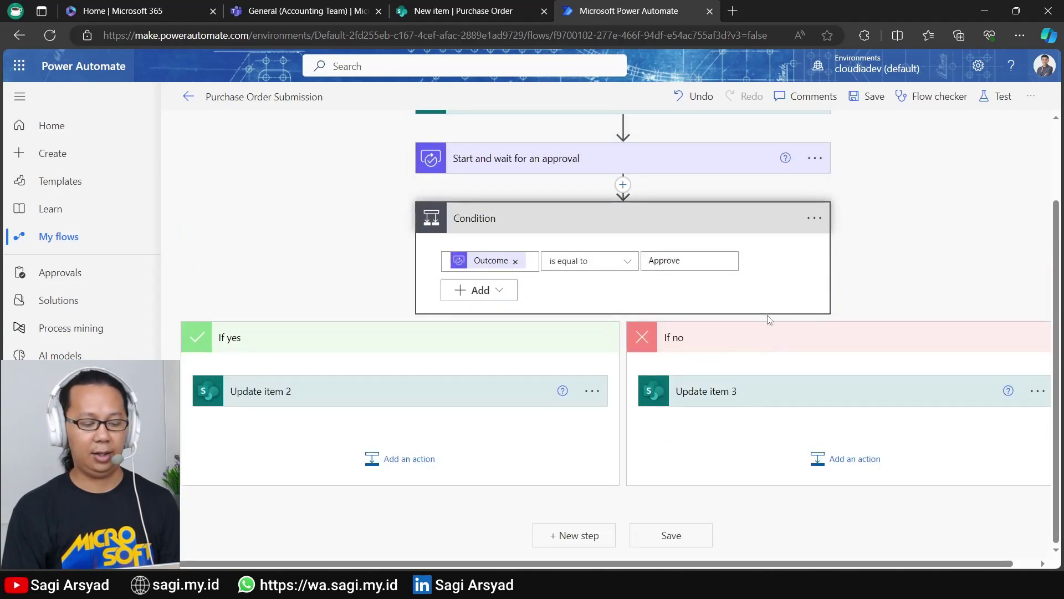
Step: Expand Update item 2 in the If yes branch and set its Status Value to Approved
{"action": "left_click", "coordinate": [478, 400]}
{"action": "scroll", "coordinate": [477, 400], "scroll_direction": "down", "scroll_amount": 1}
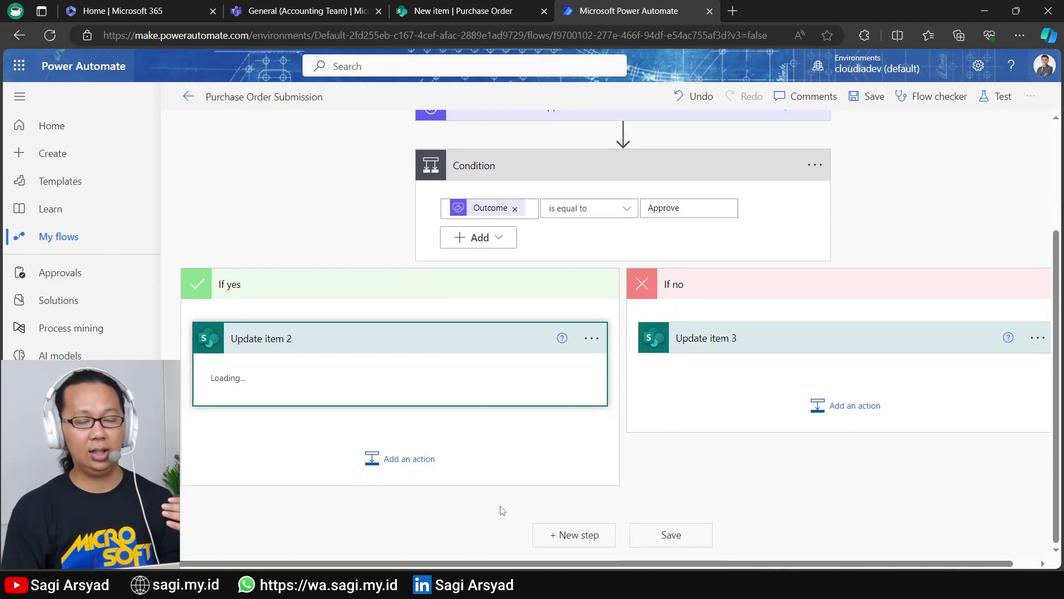
{"action": "scroll", "coordinate": [436, 388], "scroll_direction": "down", "scroll_amount": 4}
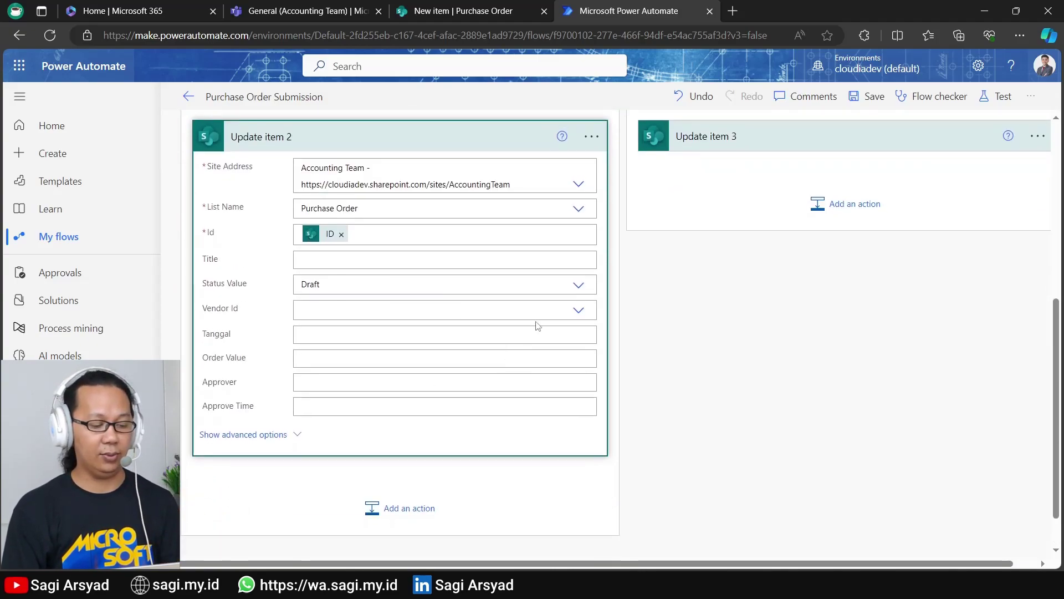
{"action": "left_click", "coordinate": [579, 285]}
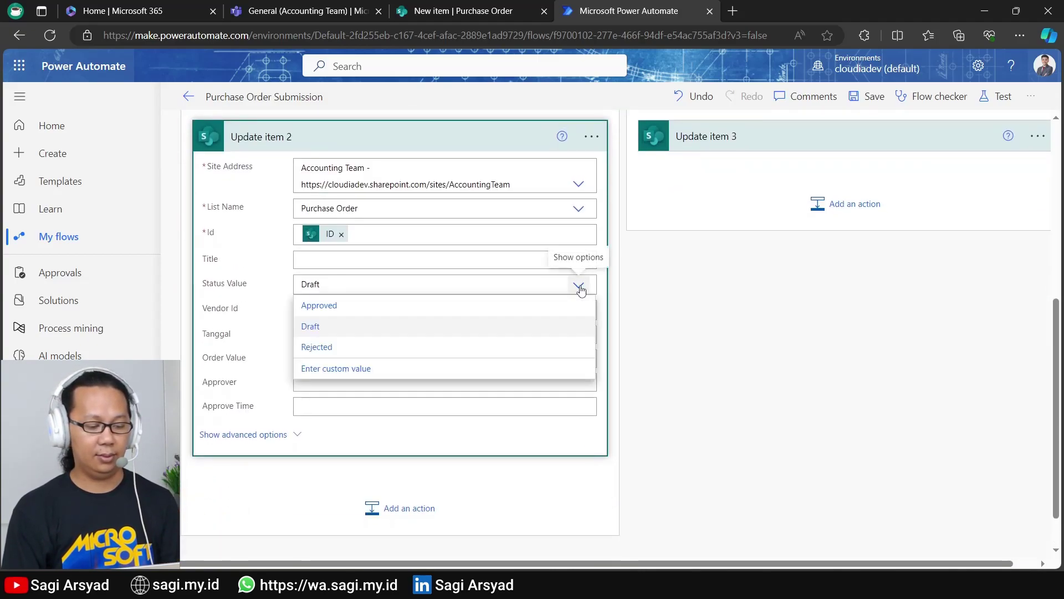
{"action": "left_click", "coordinate": [355, 315]}
Step: Search the dynamic content for "name" and insert Responses Approver name as the Approver in Update item 2
{"action": "left_click", "coordinate": [464, 380]}
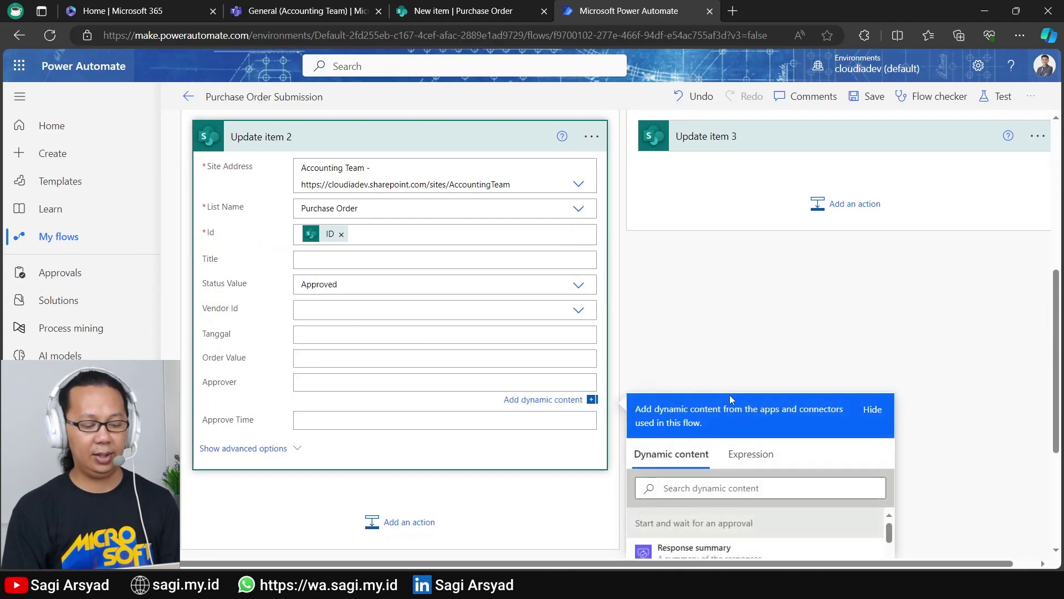
{"action": "scroll", "coordinate": [724, 325], "scroll_direction": "down", "scroll_amount": 3}
{"action": "scroll", "coordinate": [724, 338], "scroll_direction": "up", "scroll_amount": 6}
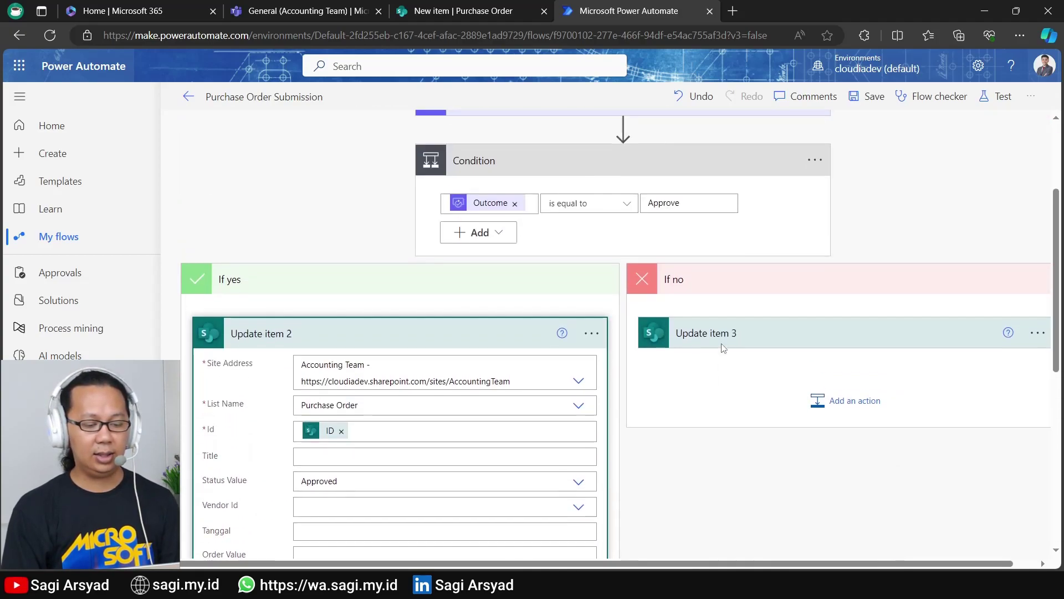
{"action": "scroll", "coordinate": [554, 333], "scroll_direction": "down", "scroll_amount": 8}
{"action": "left_click", "coordinate": [731, 286]}
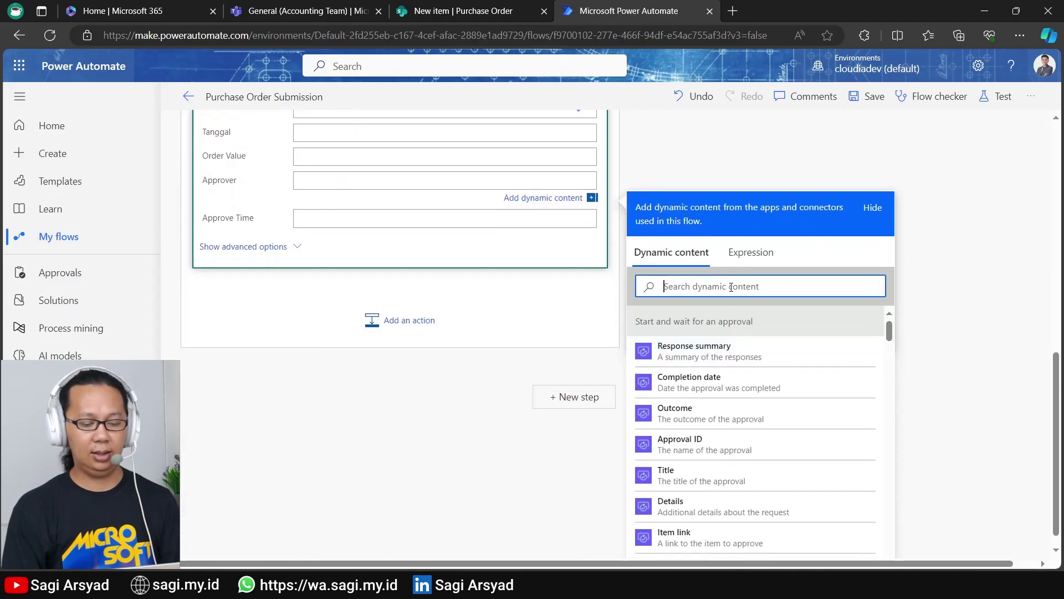
{"action": "type", "text": "name"}
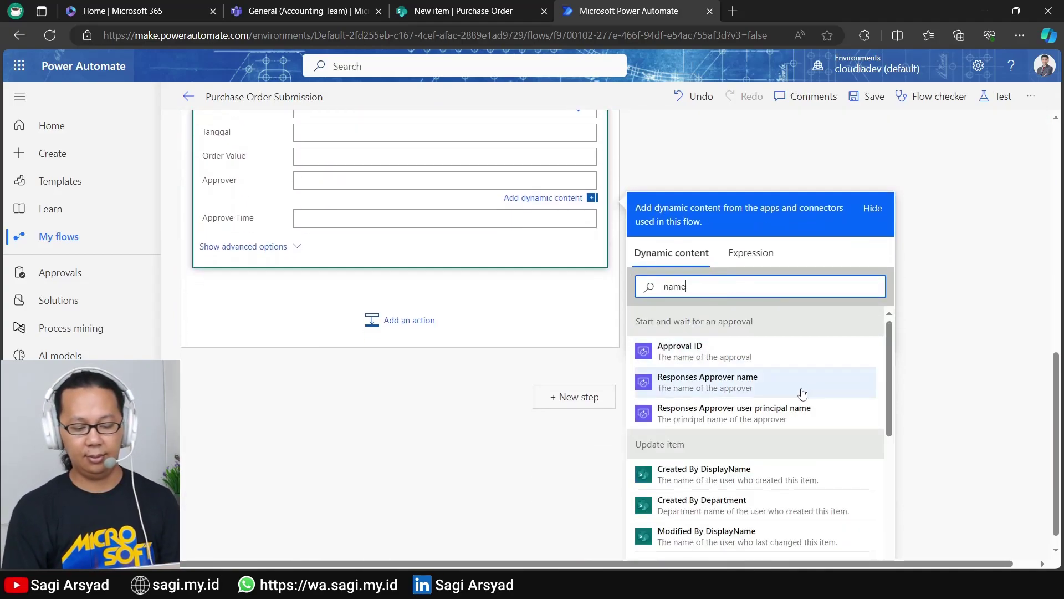
{"action": "left_click", "coordinate": [760, 379]}
Step: Reopen Update item 2 inside Apply to each and set its Approve Time to the expression utcNow()
{"action": "left_click", "coordinate": [413, 315]}
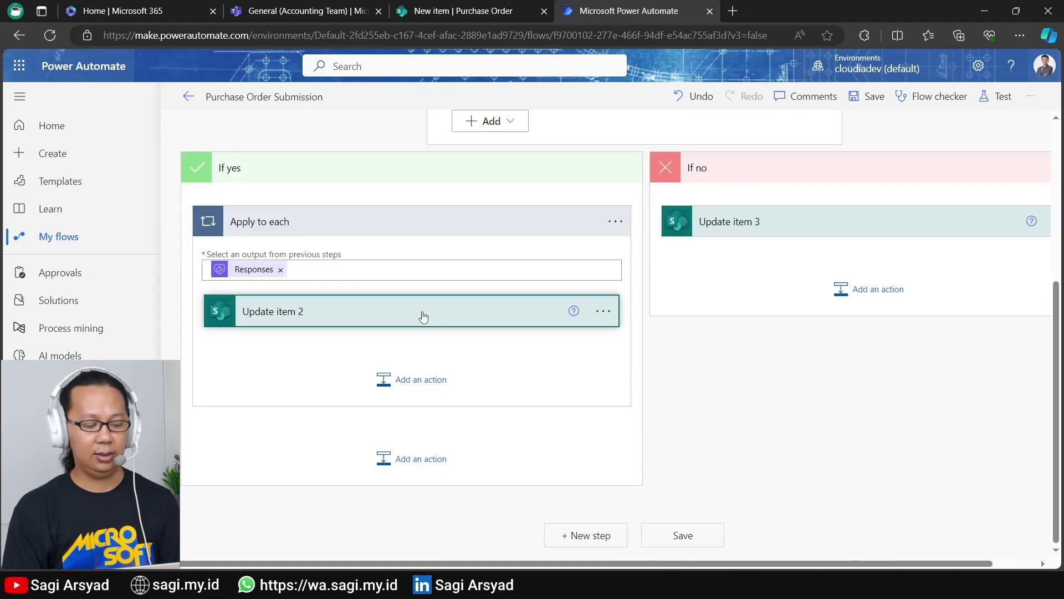
{"action": "scroll", "coordinate": [391, 305], "scroll_direction": "up", "scroll_amount": 1}
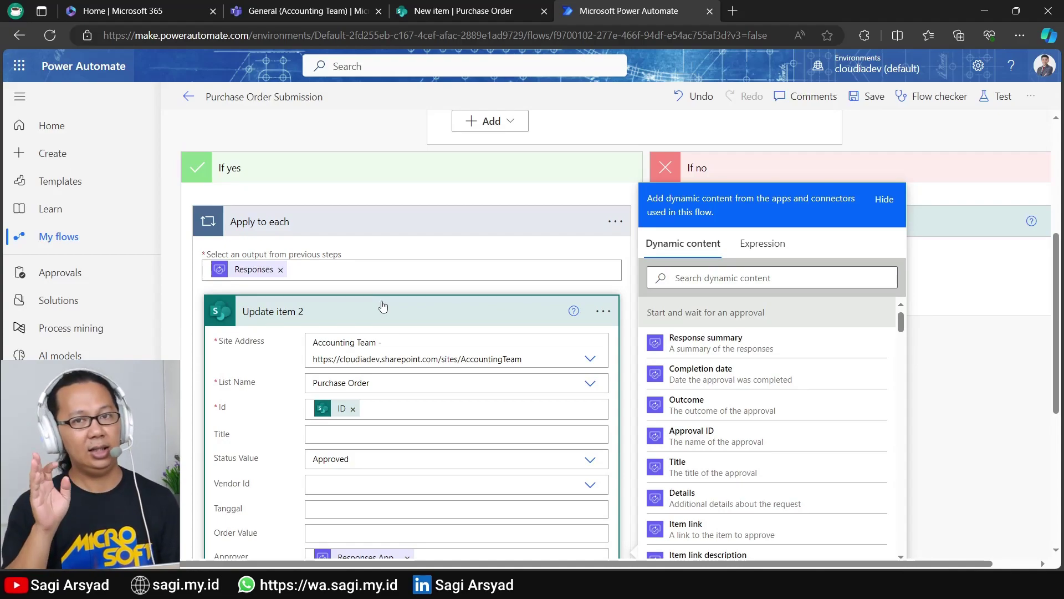
{"action": "scroll", "coordinate": [382, 305], "scroll_direction": "down", "scroll_amount": 5}
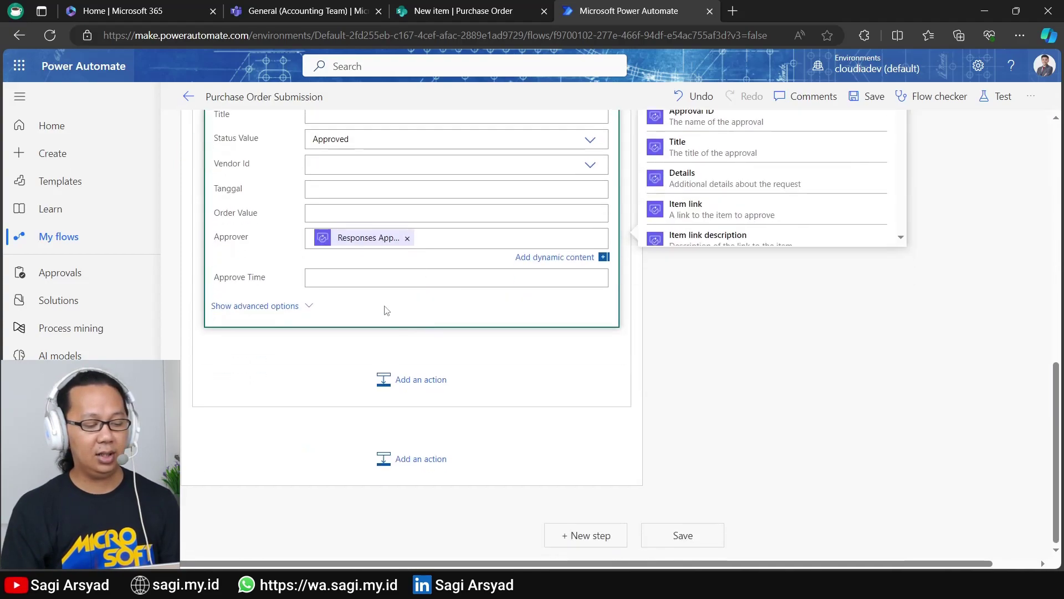
{"action": "left_click", "coordinate": [759, 363]}
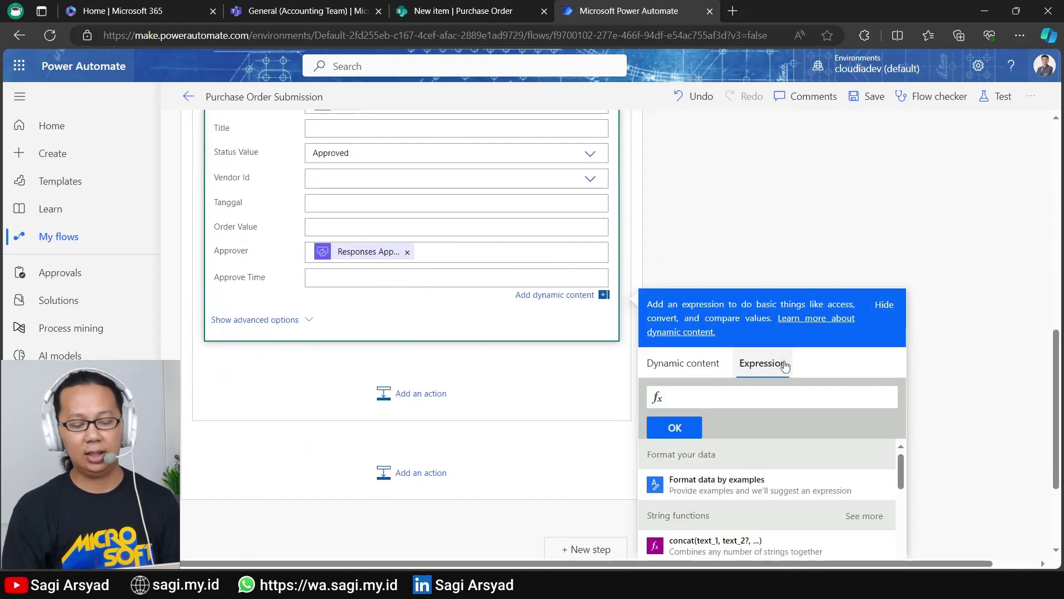
{"action": "left_click", "coordinate": [789, 398]}
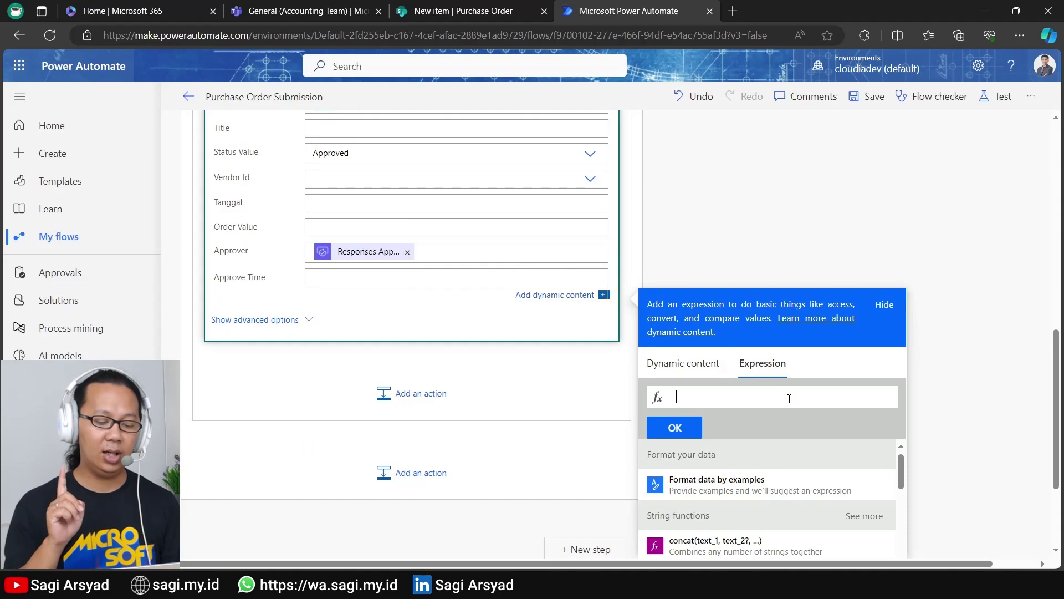
{"action": "type", "text": "utc"}
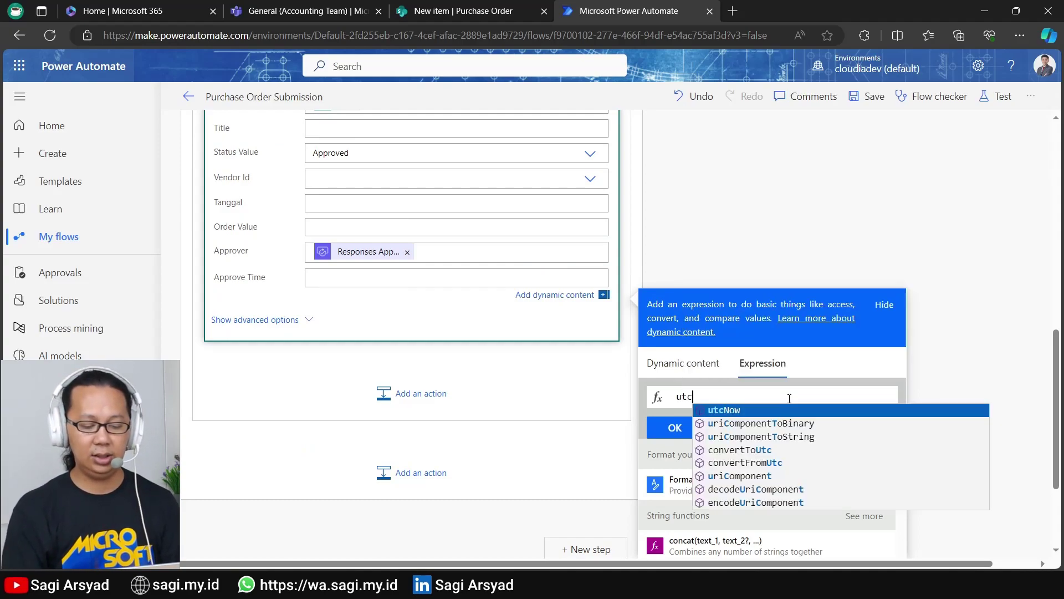
{"action": "key", "text": "Return"}
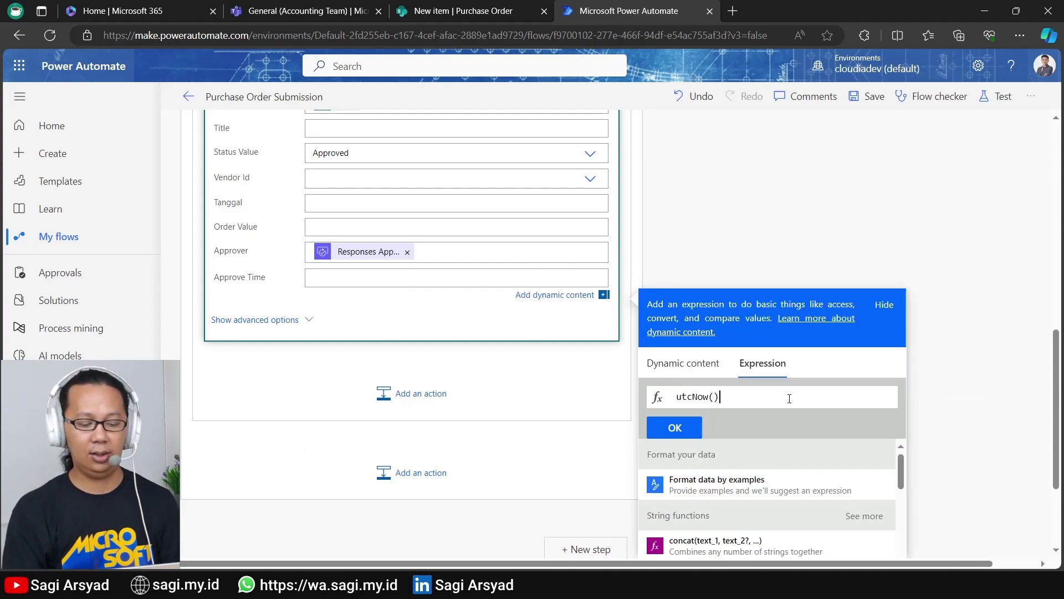
{"action": "left_click", "coordinate": [674, 427]}
Step: Expand Update item 3 in the If no branch and set its Status Value to Rejected
{"action": "scroll", "coordinate": [866, 301], "scroll_direction": "up", "scroll_amount": 5}
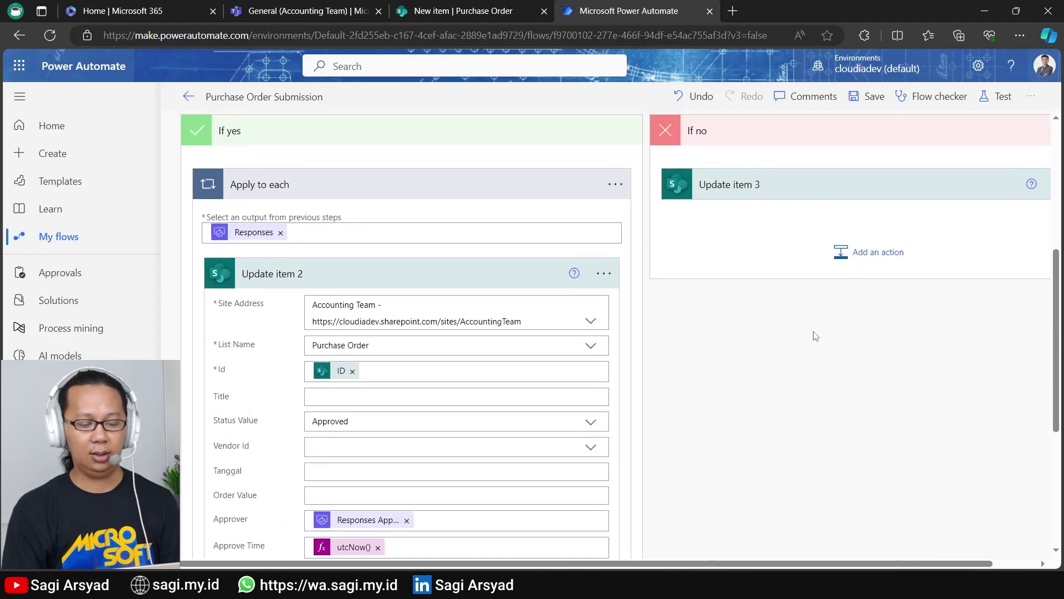
{"action": "left_click", "coordinate": [759, 185]}
{"action": "scroll", "coordinate": [815, 363], "scroll_direction": "down", "scroll_amount": 1}
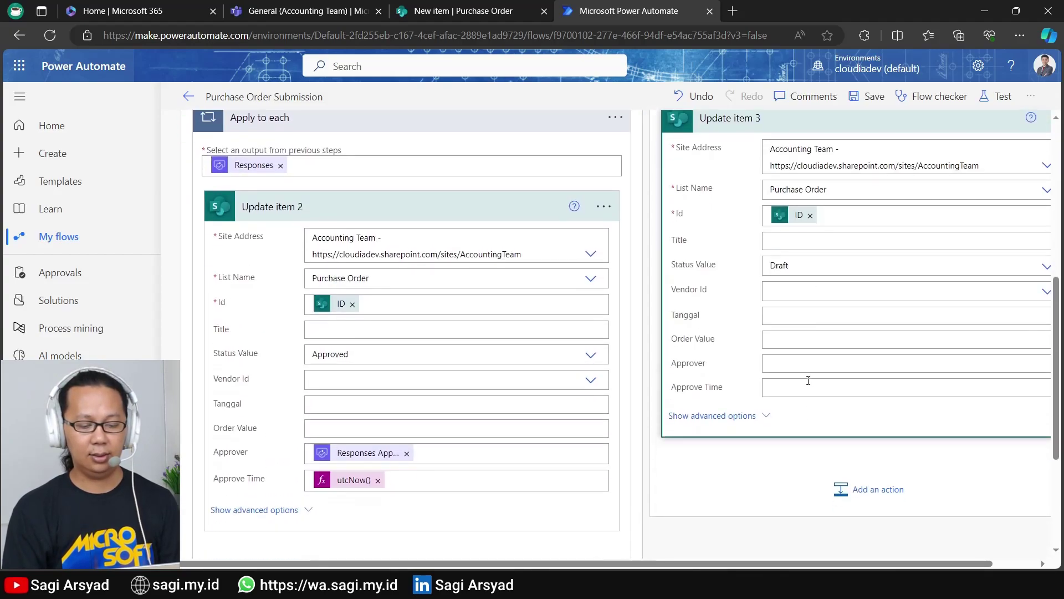
{"action": "left_click", "coordinate": [786, 267]}
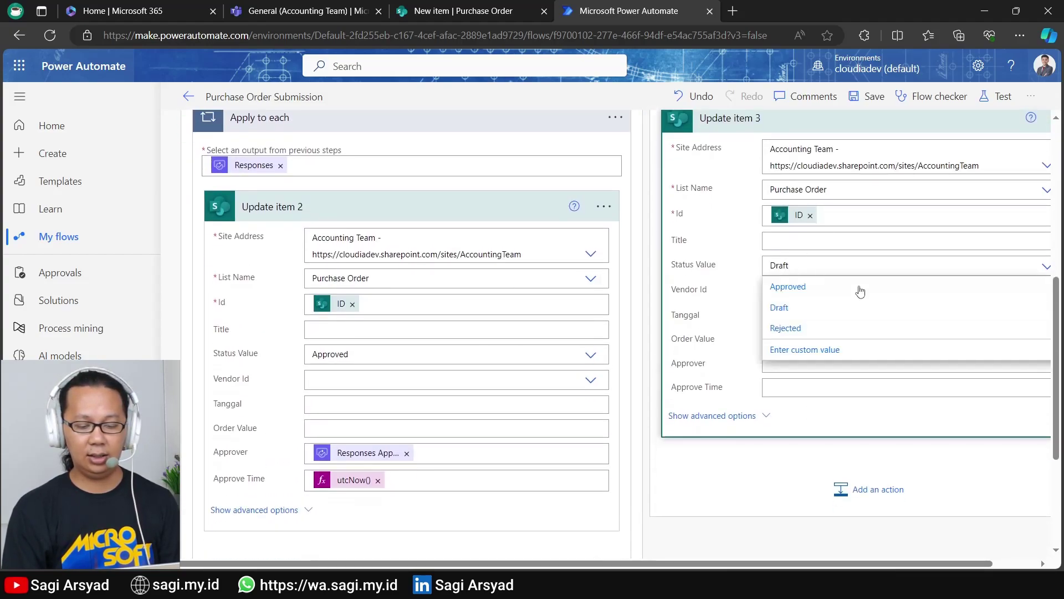
{"action": "left_click", "coordinate": [785, 328]}
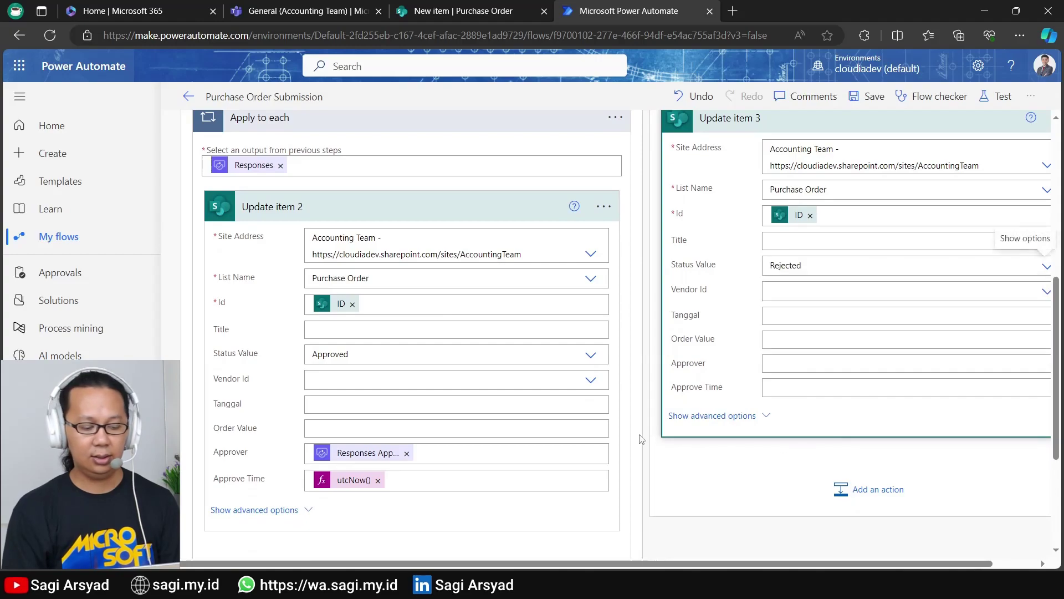
Step: Search the dynamic content for "name" and insert Responses Approver name as the Approver in Update item 3
{"action": "left_click", "coordinate": [786, 367]}
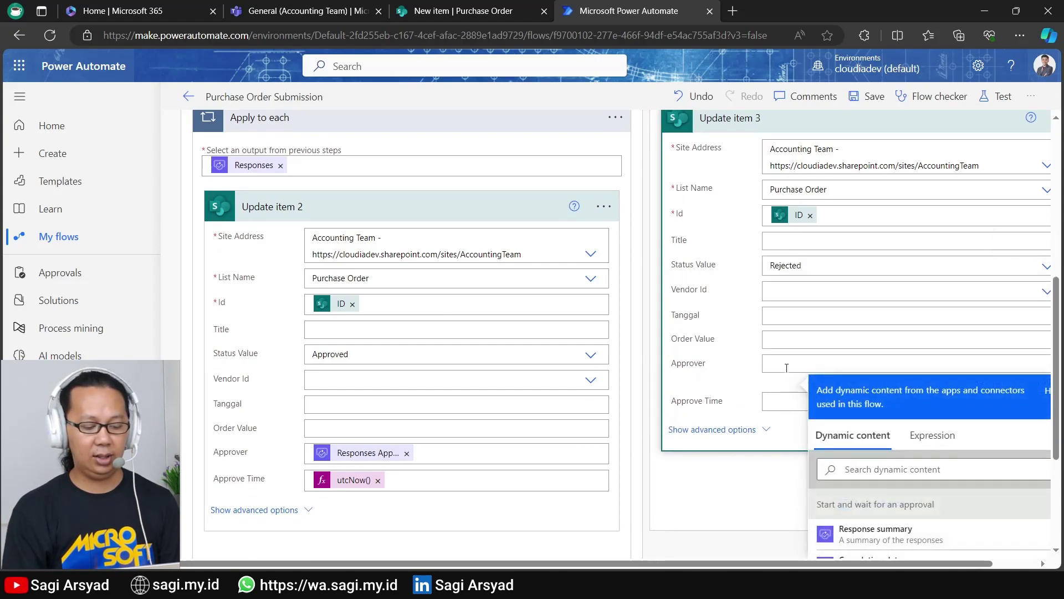
{"action": "left_click", "coordinate": [883, 268]}
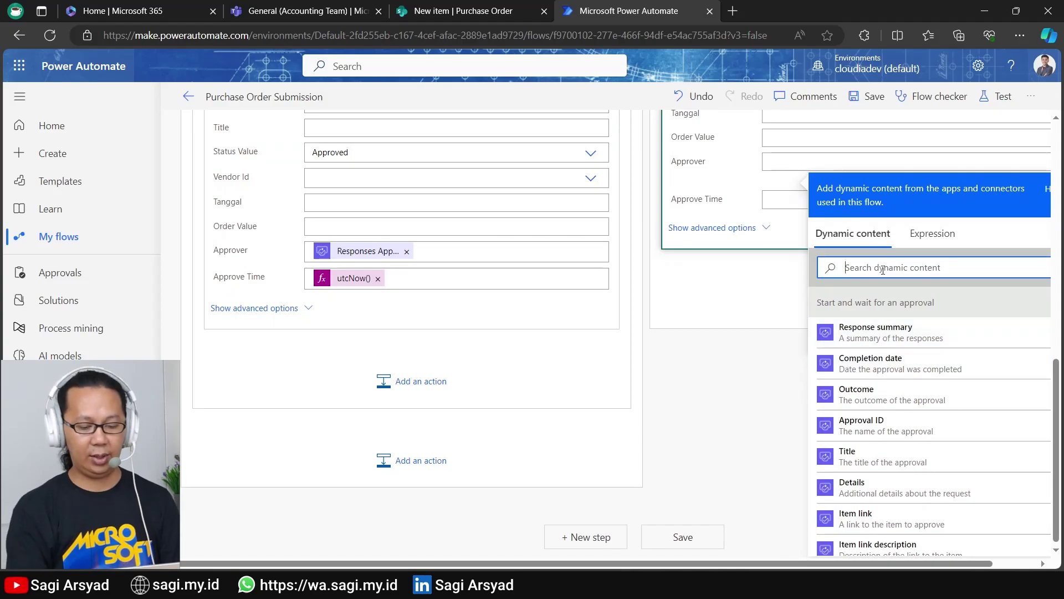
{"action": "type", "text": "name"}
{"action": "left_click", "coordinate": [890, 364]}
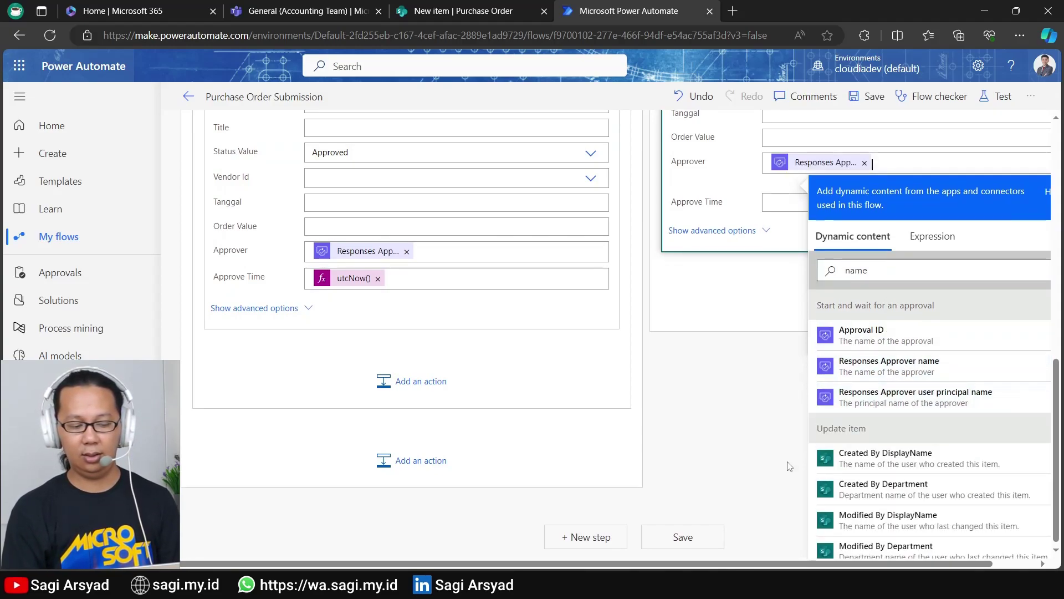
Step: Reopen Update item 3, set its Approve Time to the expression utcNow(), and save the flow
{"action": "left_click", "coordinate": [791, 312]}
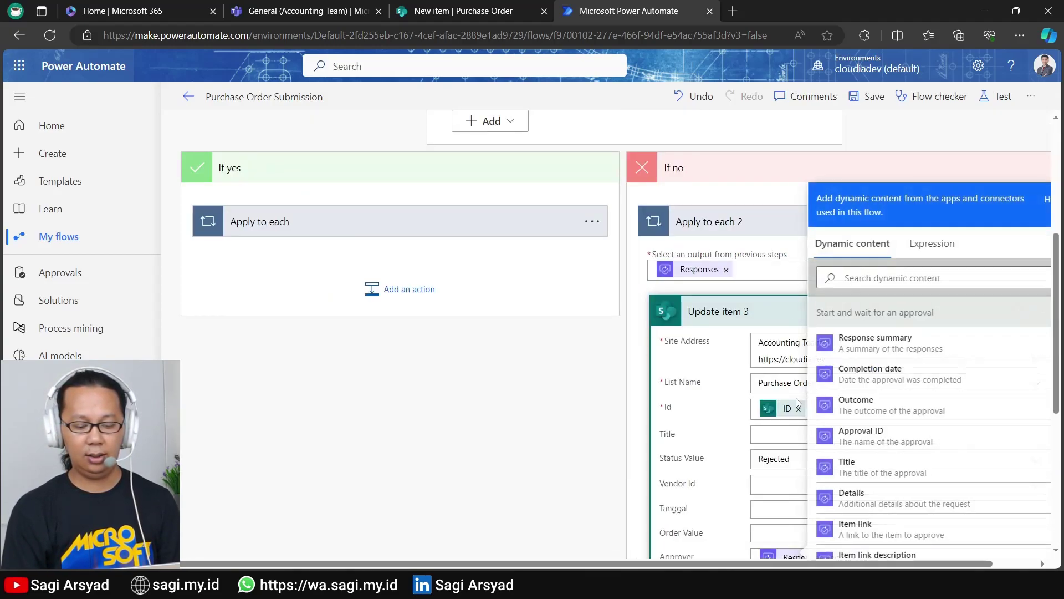
{"action": "scroll", "coordinate": [791, 321], "scroll_direction": "down", "scroll_amount": 5}
{"action": "left_click", "coordinate": [790, 325]}
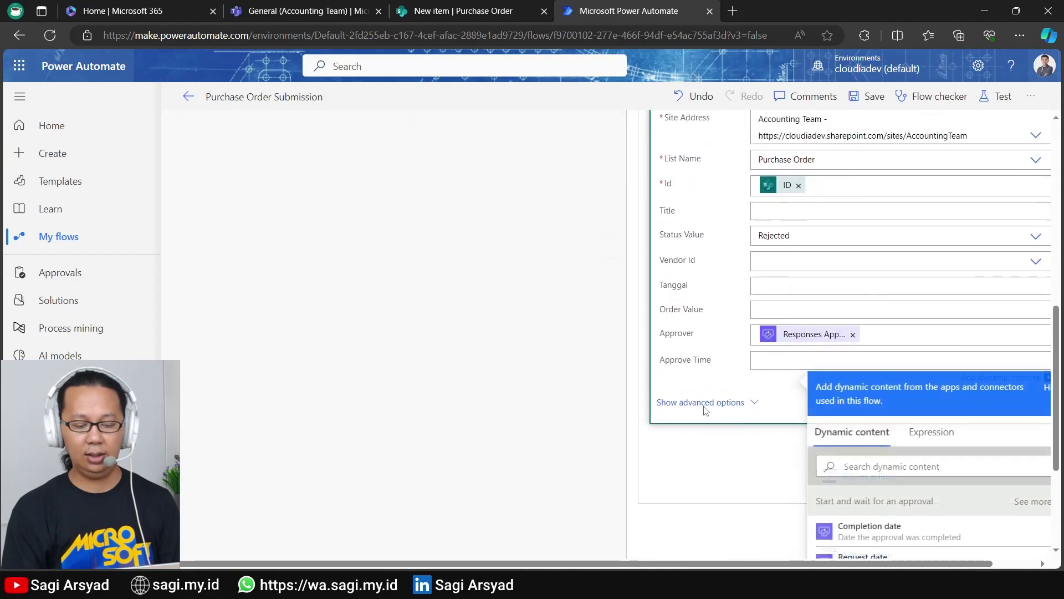
{"action": "scroll", "coordinate": [725, 373], "scroll_direction": "down", "scroll_amount": 2}
{"action": "left_click", "coordinate": [925, 336]}
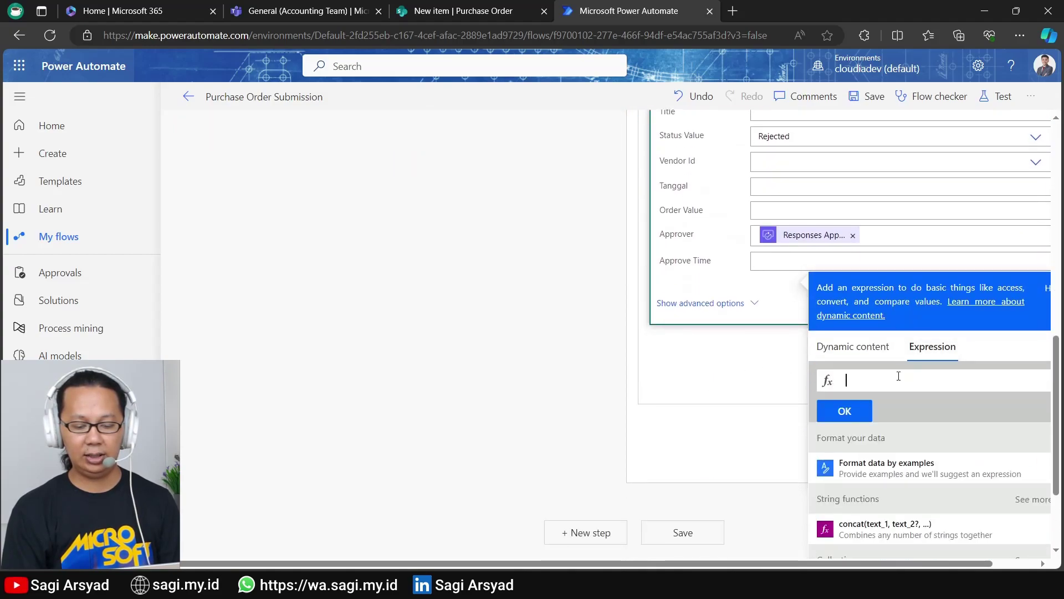
{"action": "type", "text": "utcNow()"}
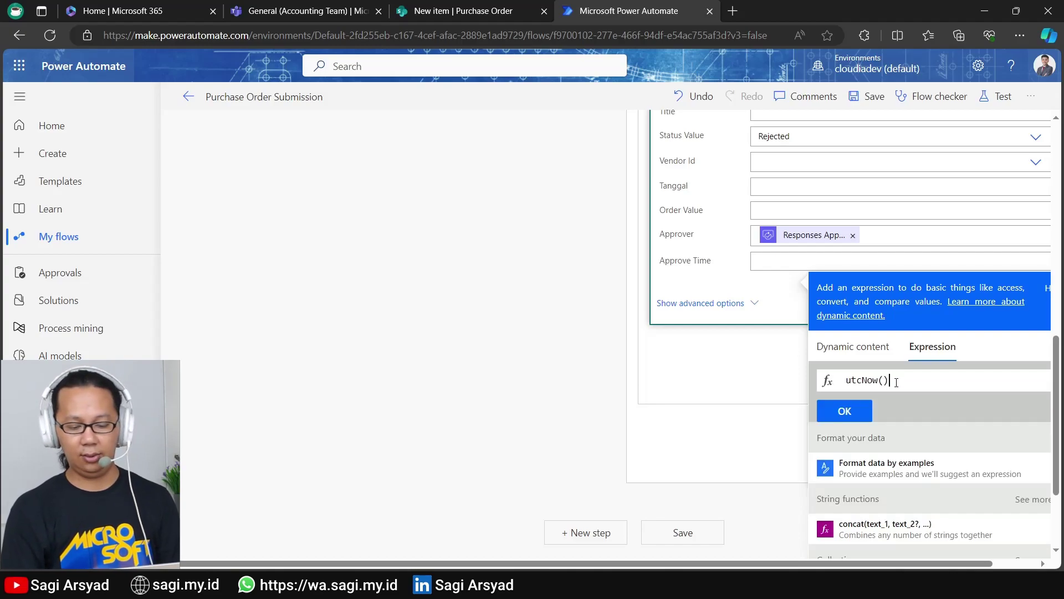
{"action": "left_click", "coordinate": [864, 411]}
{"action": "scroll", "coordinate": [551, 355], "scroll_direction": "up", "scroll_amount": 10}
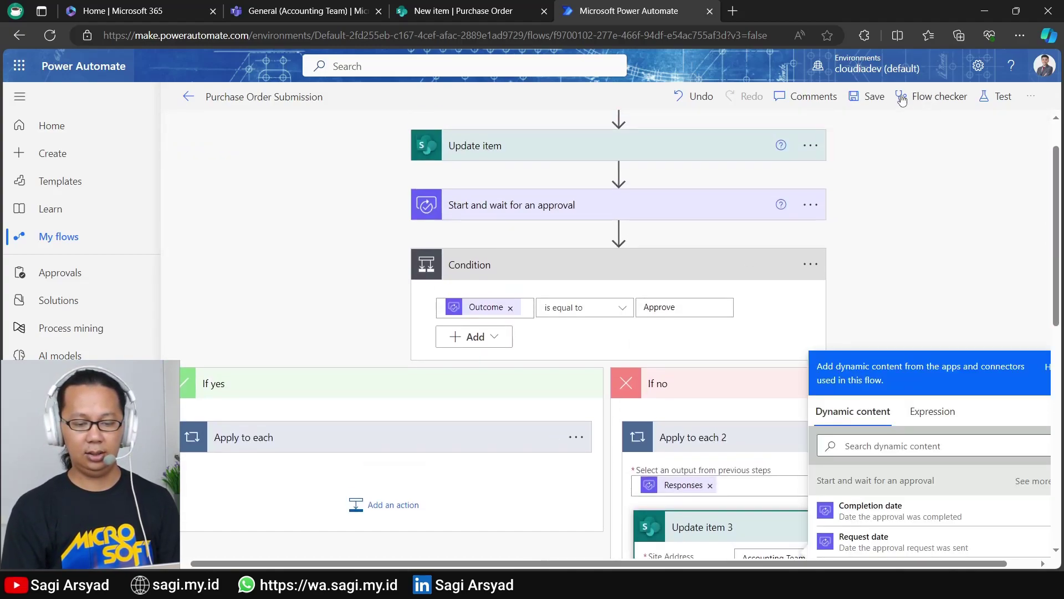
{"action": "left_click", "coordinate": [874, 97]}
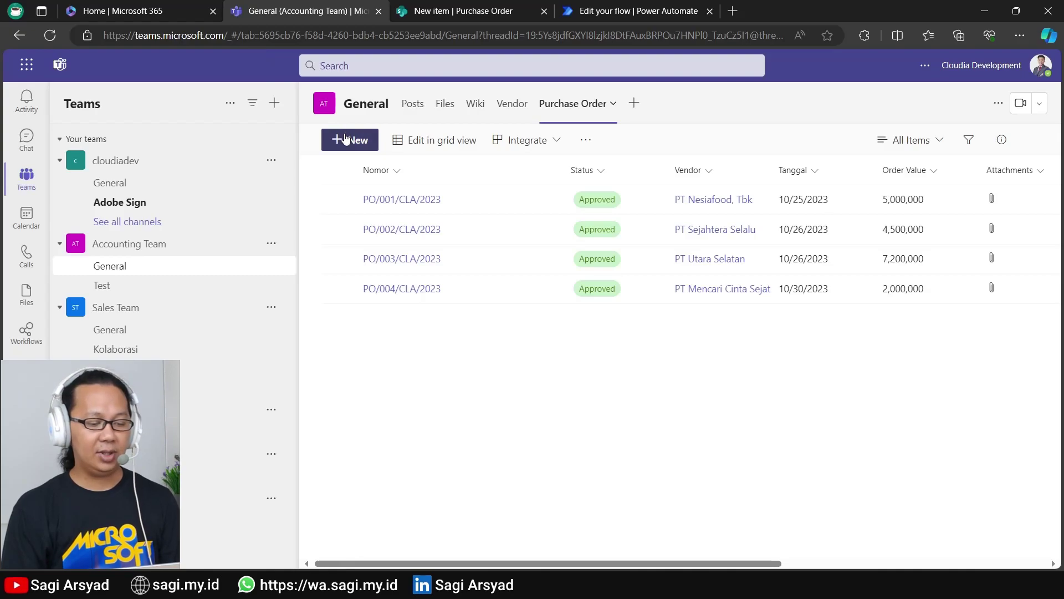
{"action": "left_click", "coordinate": [344, 139]}
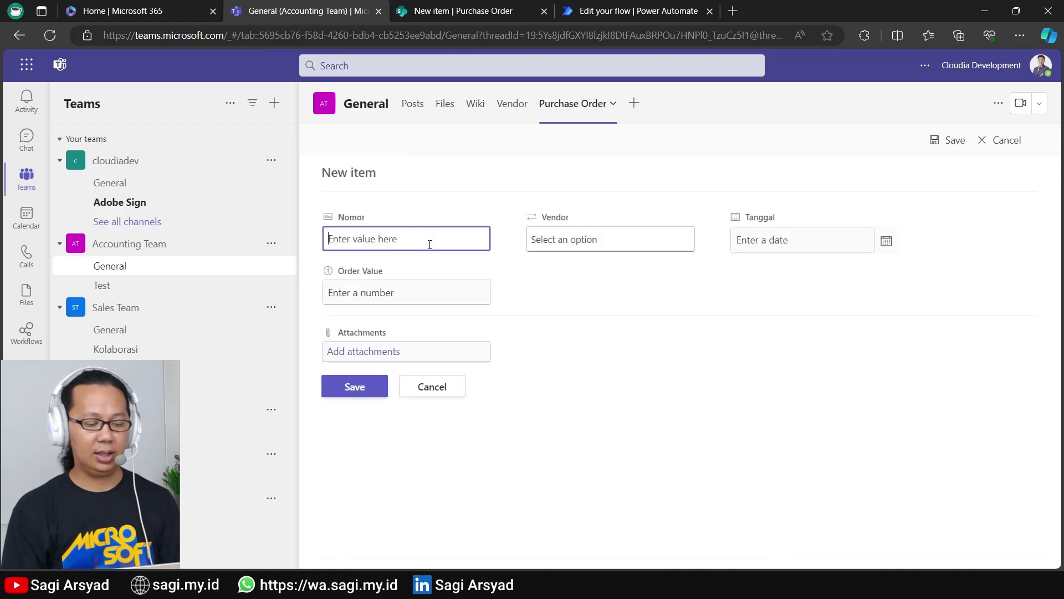
{"action": "type", "text": "PO/005"}
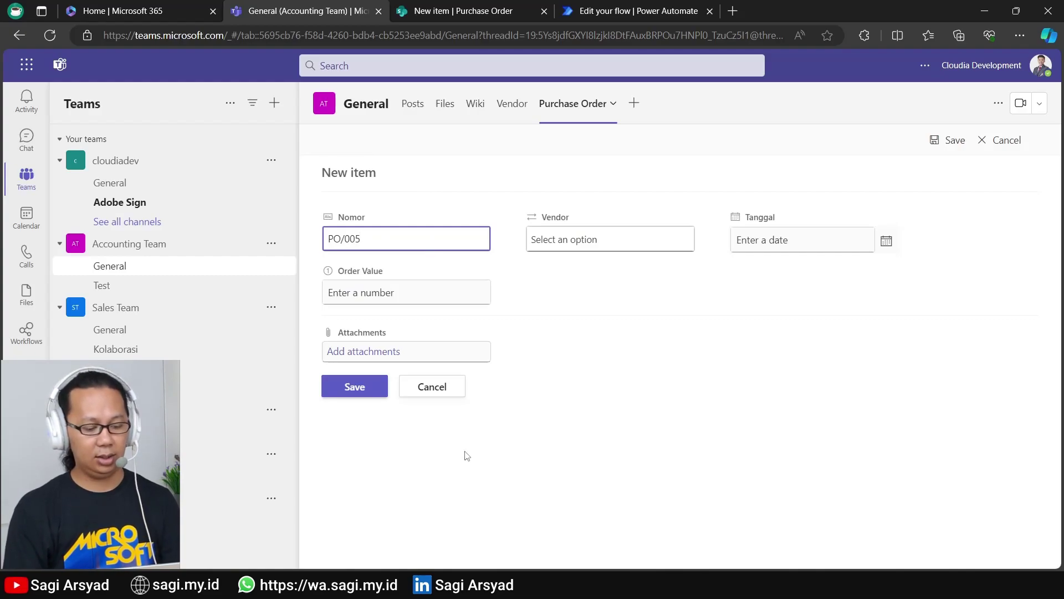
{"action": "left_click", "coordinate": [449, 393]}
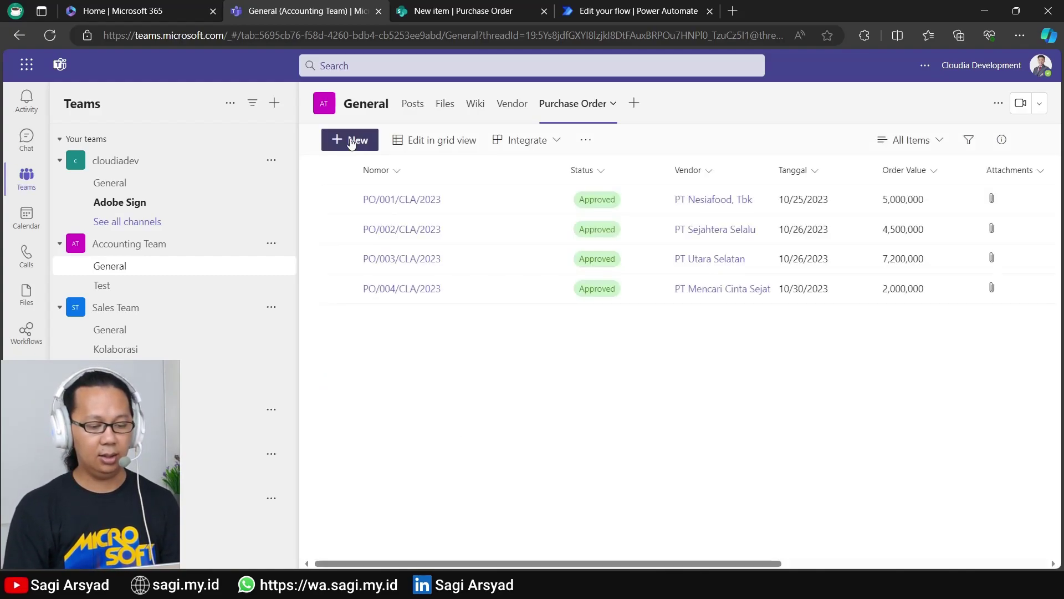
Step: Create a Purchase Order list item with its order number in Nomor, vendor PT Mencari Cinta Sejati and Tanggal 10/27/2023
{"action": "left_click", "coordinate": [350, 139]}
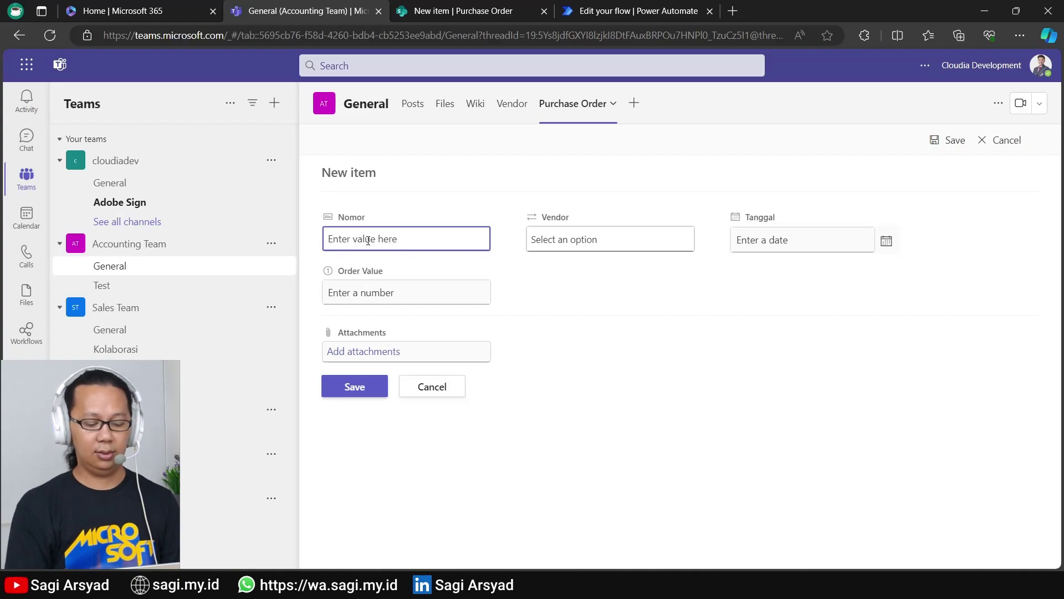
{"action": "type", "text": "PO/005/CLA/2003"}
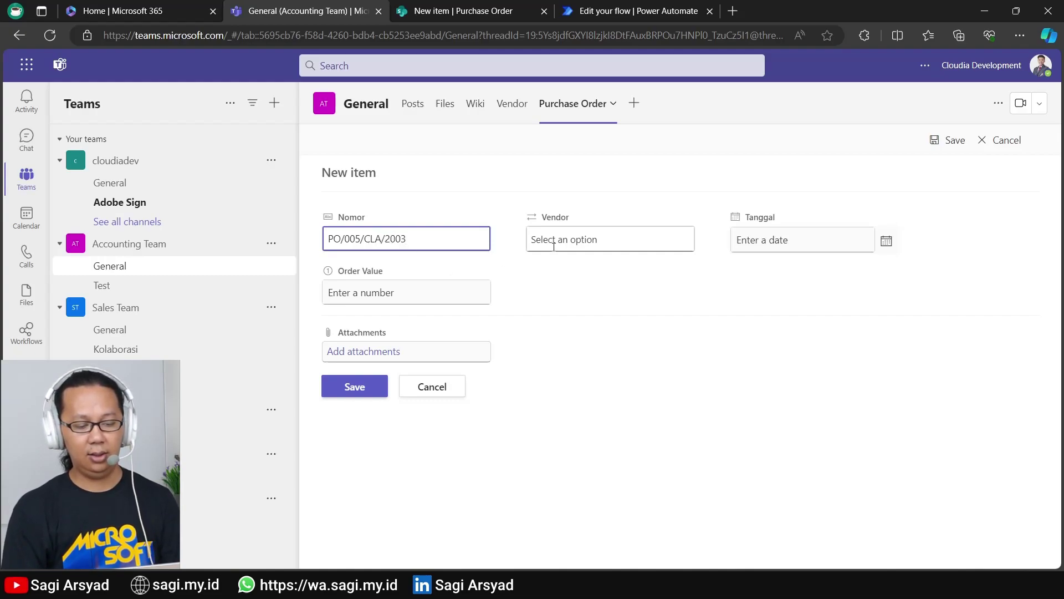
{"action": "left_click", "coordinate": [553, 246]}
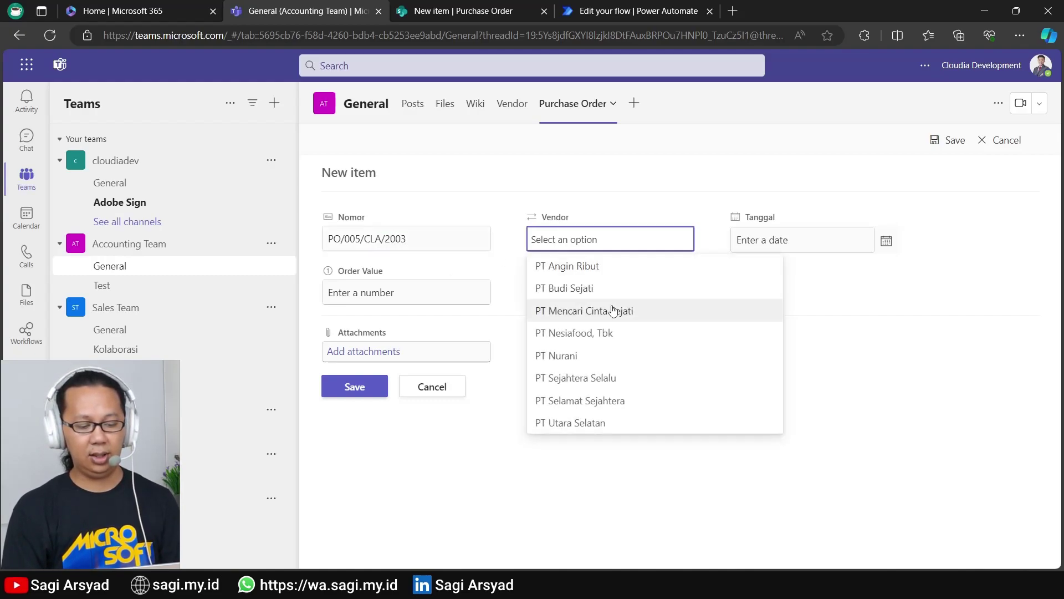
{"action": "left_click", "coordinate": [629, 315]}
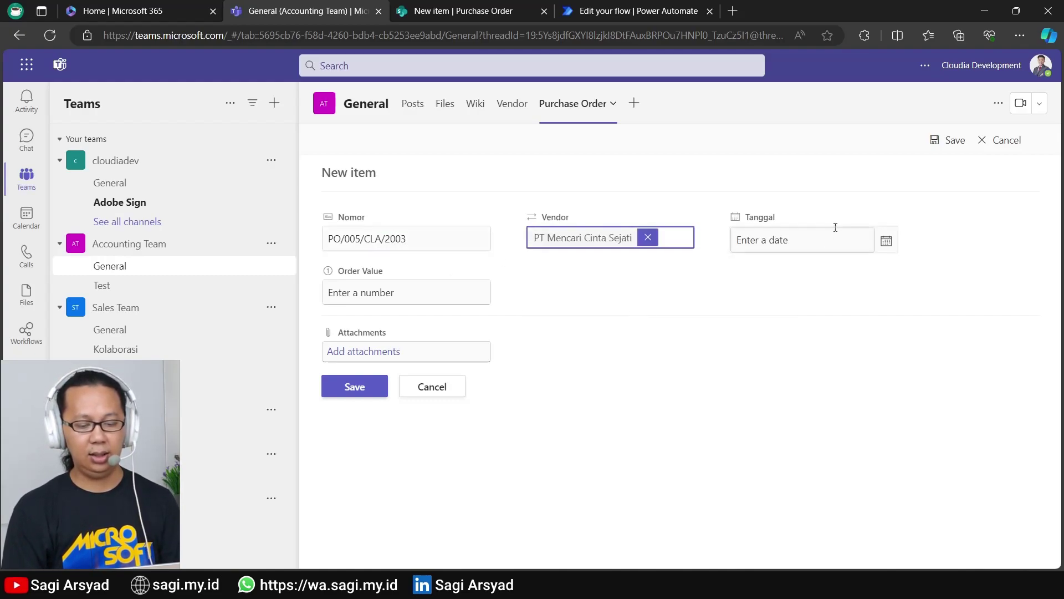
{"action": "left_click", "coordinate": [889, 241]}
{"action": "left_click", "coordinate": [840, 344]}
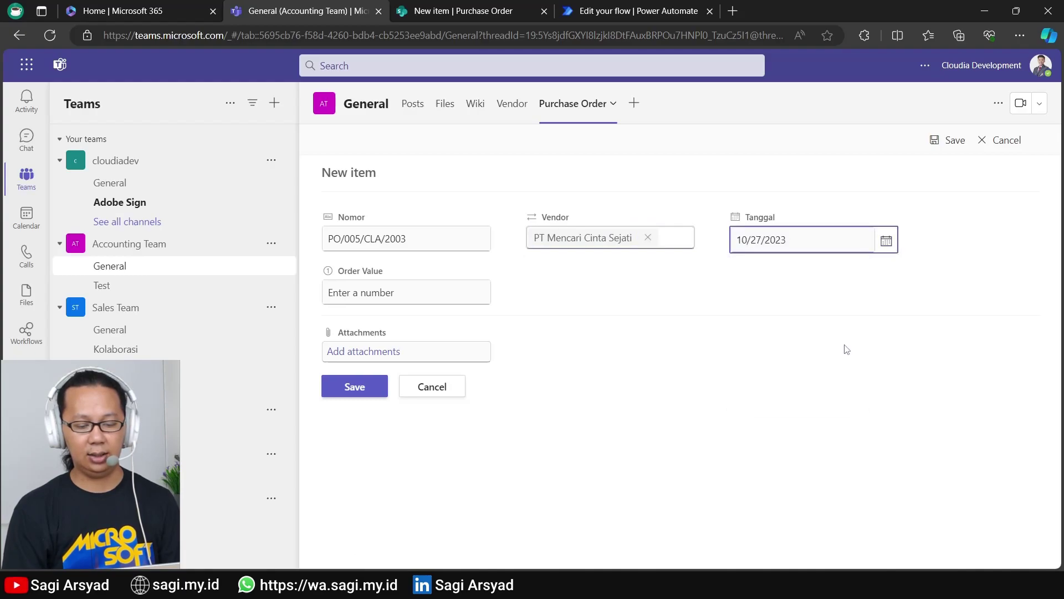
Step: Set the new item's Order Value to 12000000, attach PO-001.pdf and save it
{"action": "left_click", "coordinate": [393, 289]}
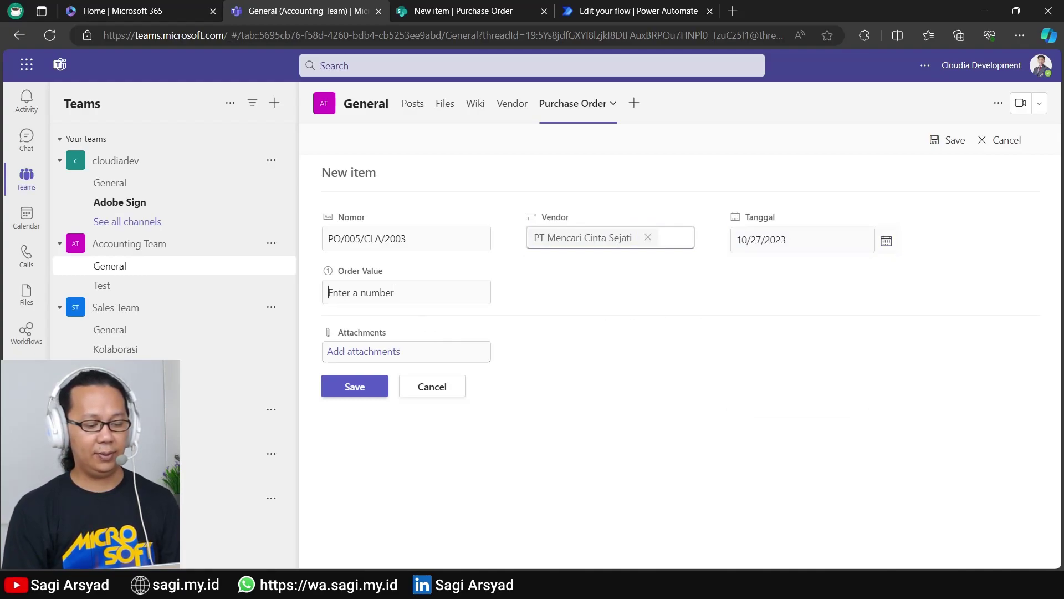
{"action": "type", "text": "12"}
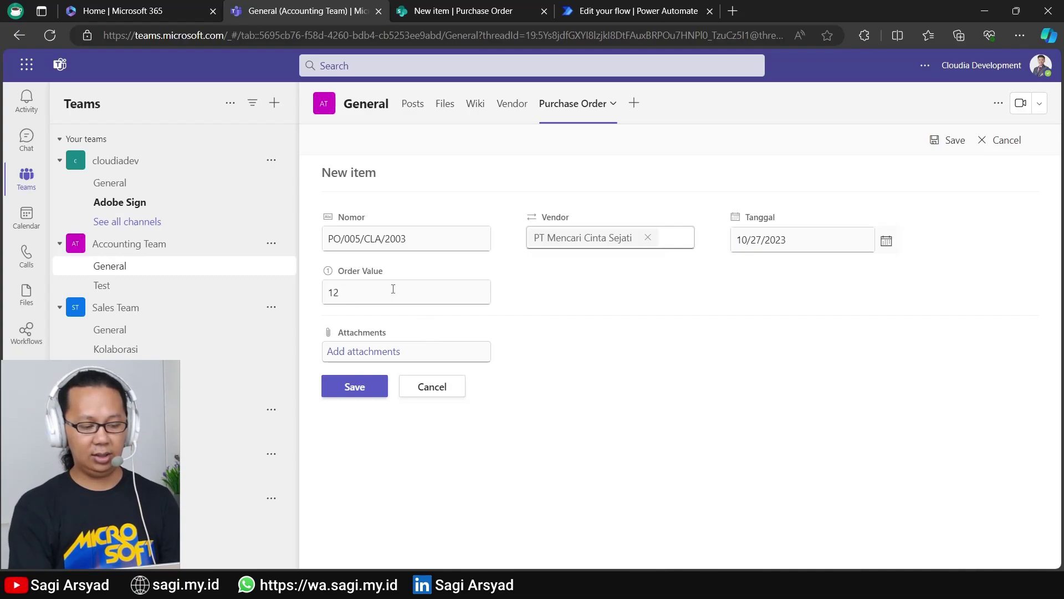
{"action": "type", "text": "000000"}
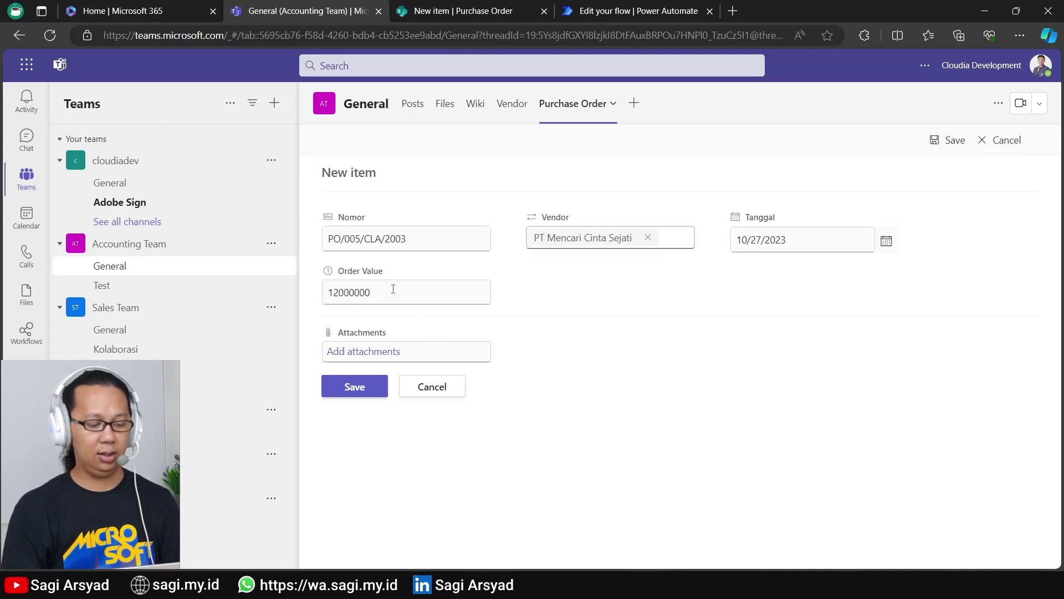
{"action": "left_click", "coordinate": [397, 351]}
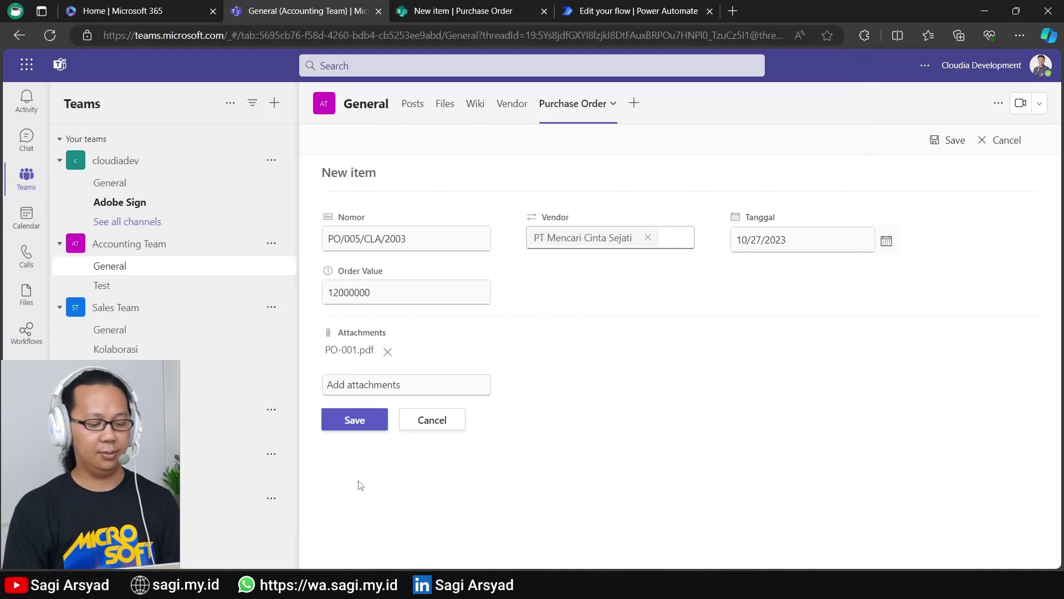
{"action": "left_click", "coordinate": [355, 420]}
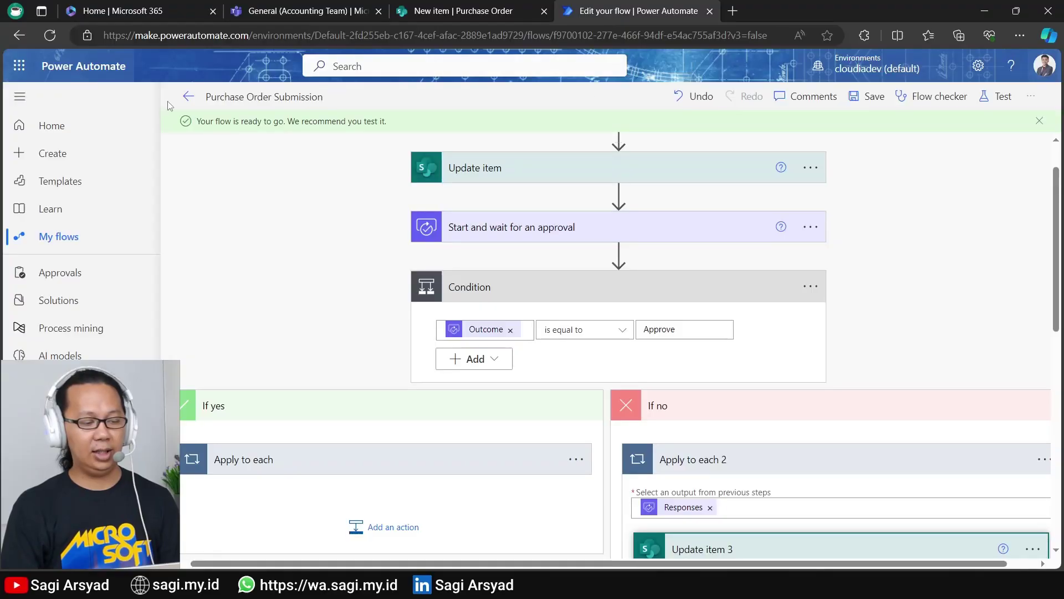
Step: In Power Automate, return to the Purchase Order Submission flow's details and refresh its 28-day run history
{"action": "left_click", "coordinate": [183, 102]}
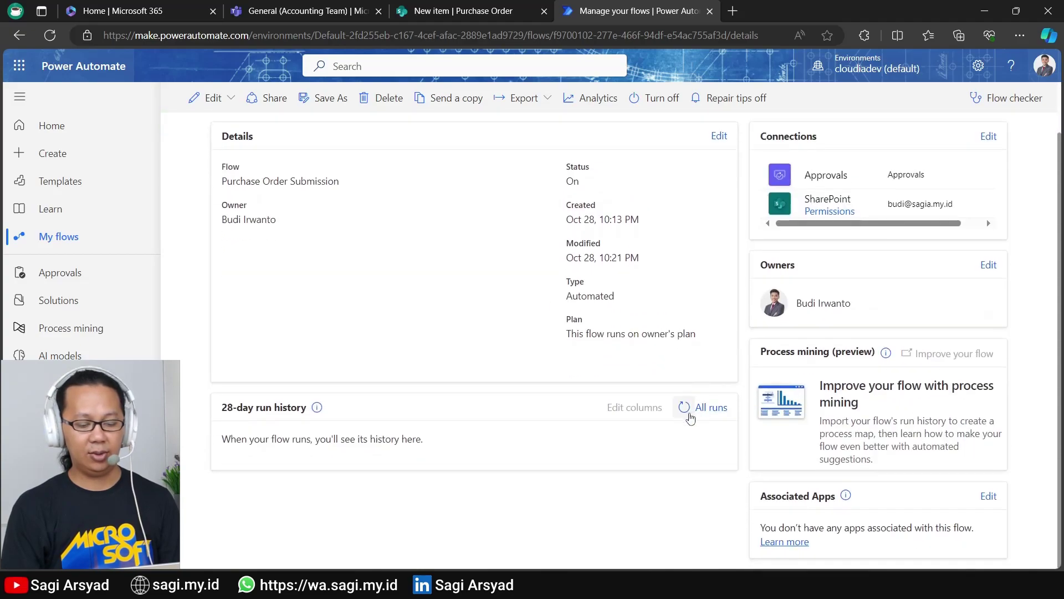
{"action": "left_click", "coordinate": [684, 463]}
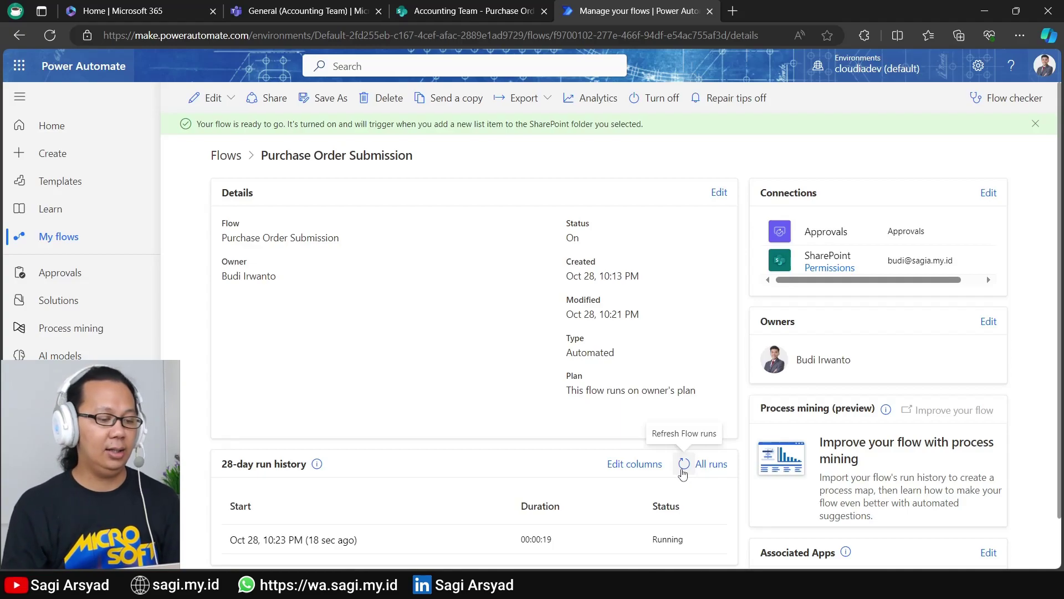
Step: Switch to Teams, open the Approvals app and view the details of the new PO approval request among the sent requests
{"action": "left_click", "coordinate": [261, 10]}
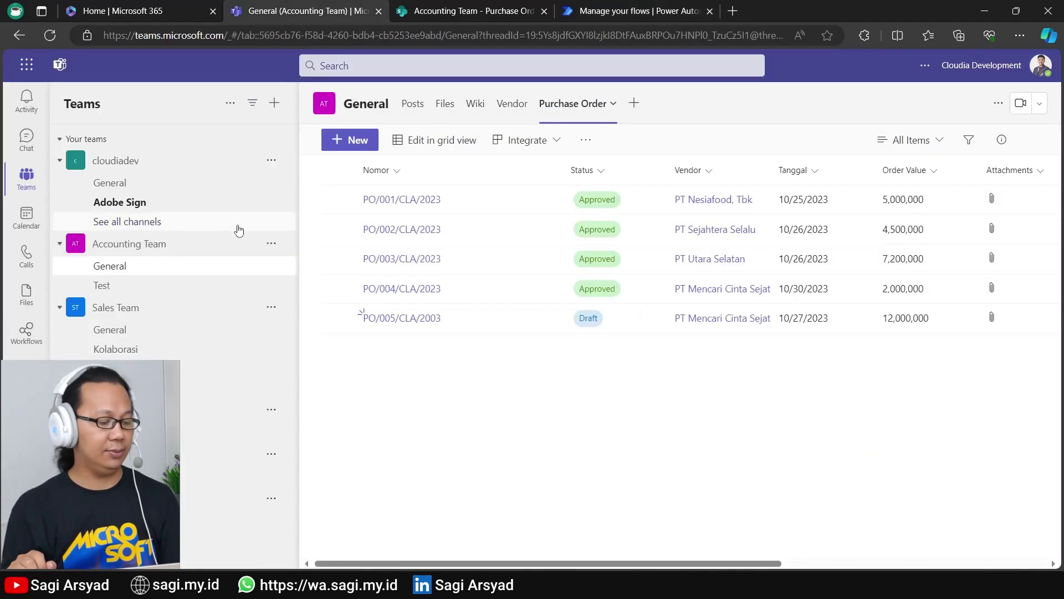
{"action": "left_click", "coordinate": [26, 373]}
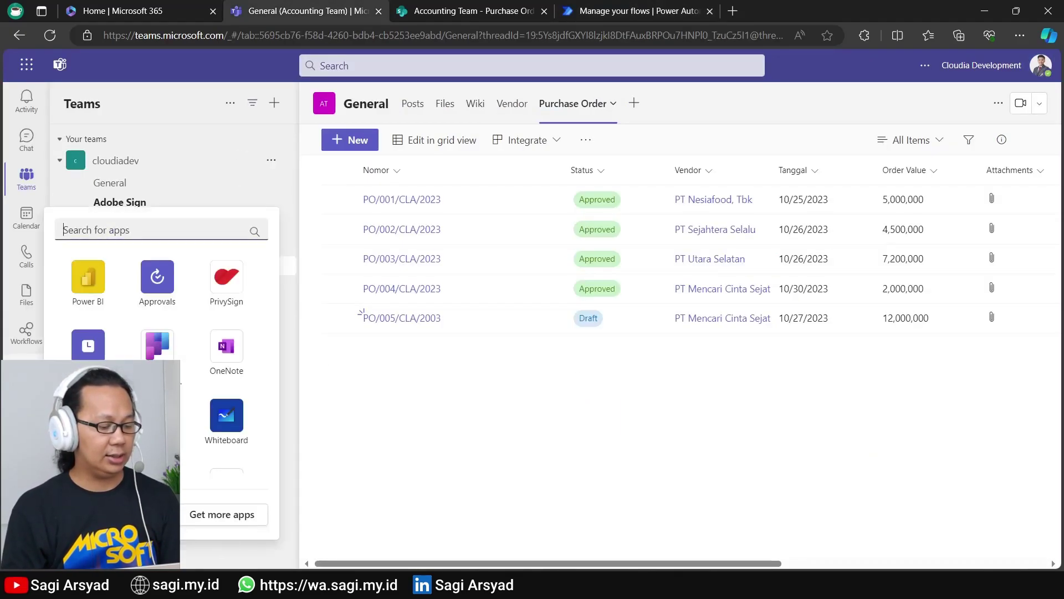
{"action": "left_click", "coordinate": [158, 280]}
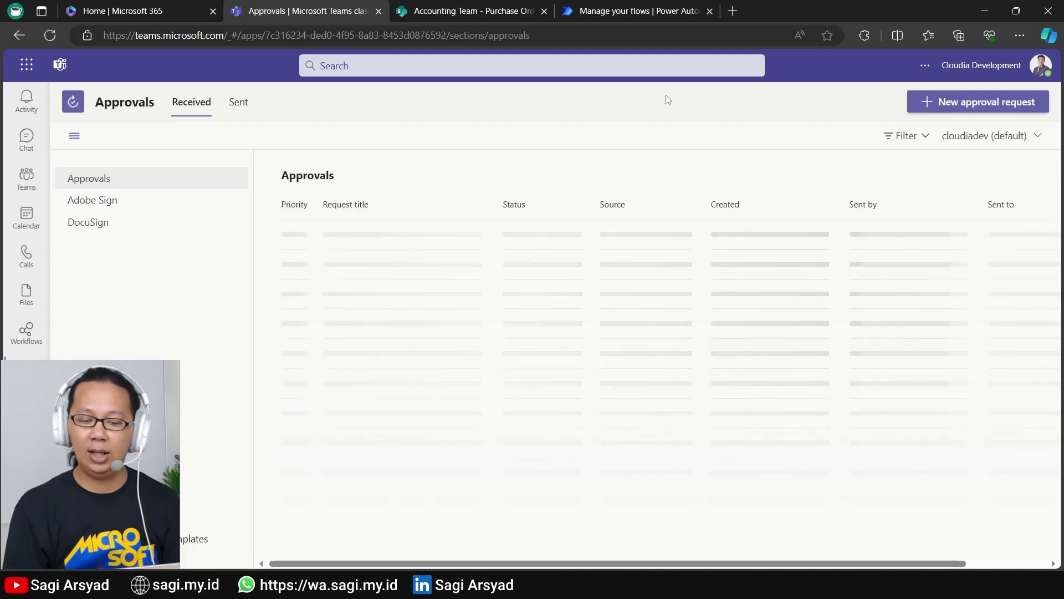
{"action": "left_click", "coordinate": [981, 69]}
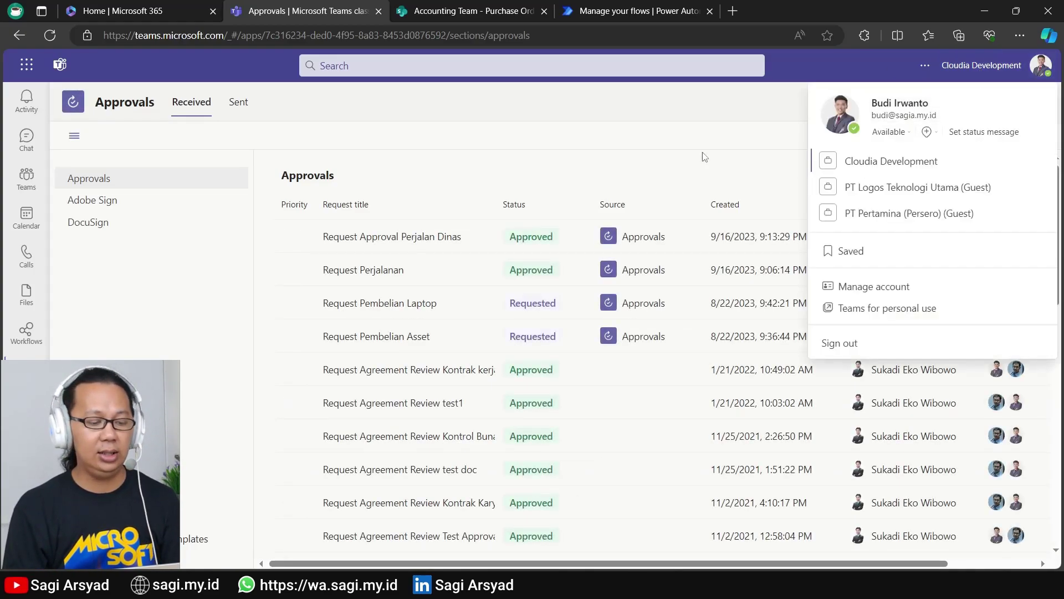
{"action": "left_click", "coordinate": [406, 172]}
{"action": "left_click", "coordinate": [248, 115]}
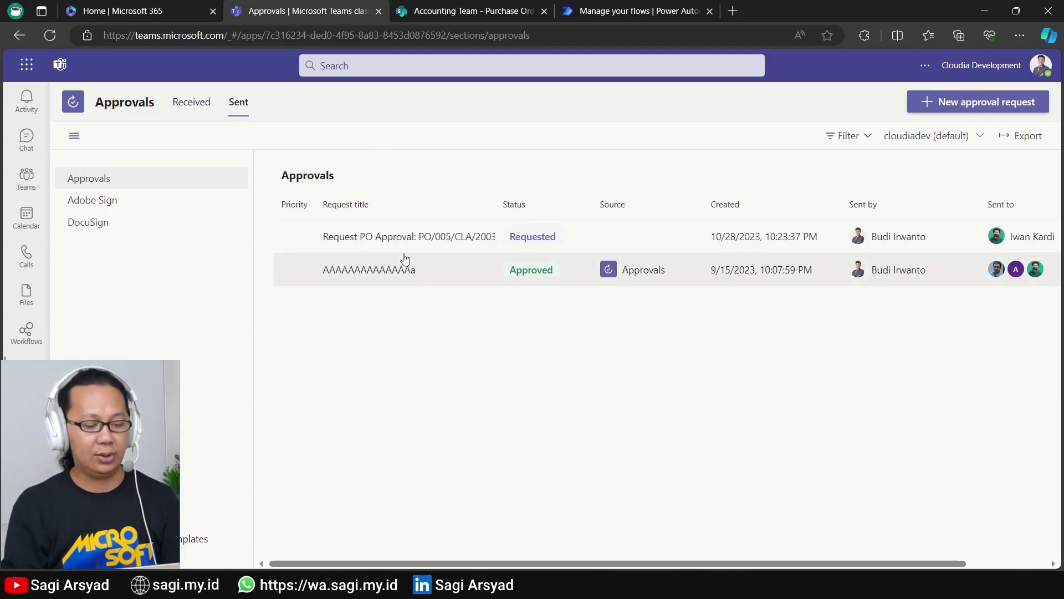
{"action": "left_click", "coordinate": [406, 237]}
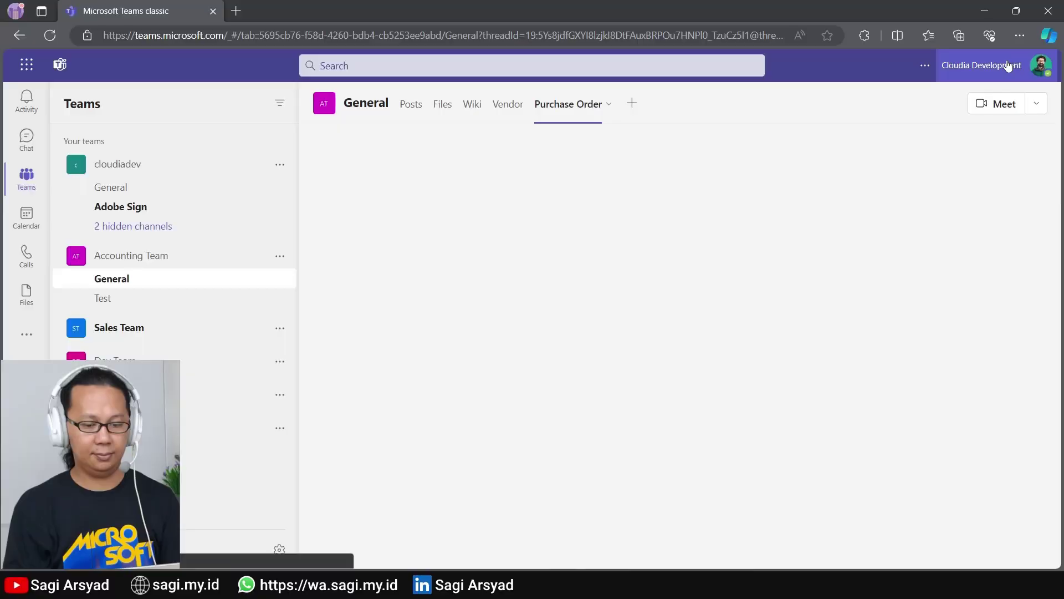
Step: In the approver's Teams session, open the received PO approval request from its notification, review its title, vendor and amount, and approve it
{"action": "left_click", "coordinate": [1007, 66]}
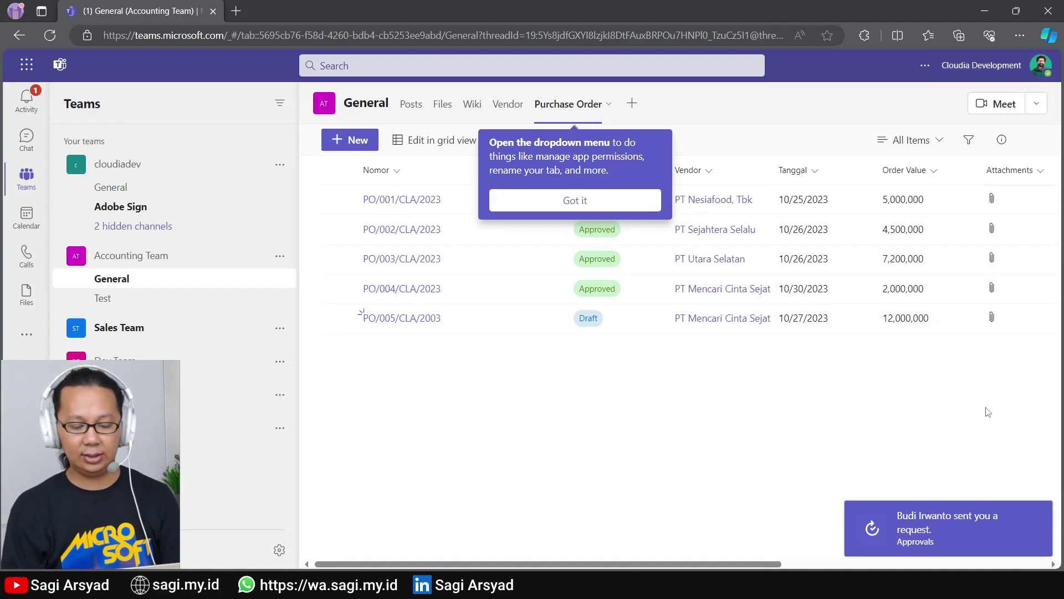
{"action": "left_click", "coordinate": [910, 523]}
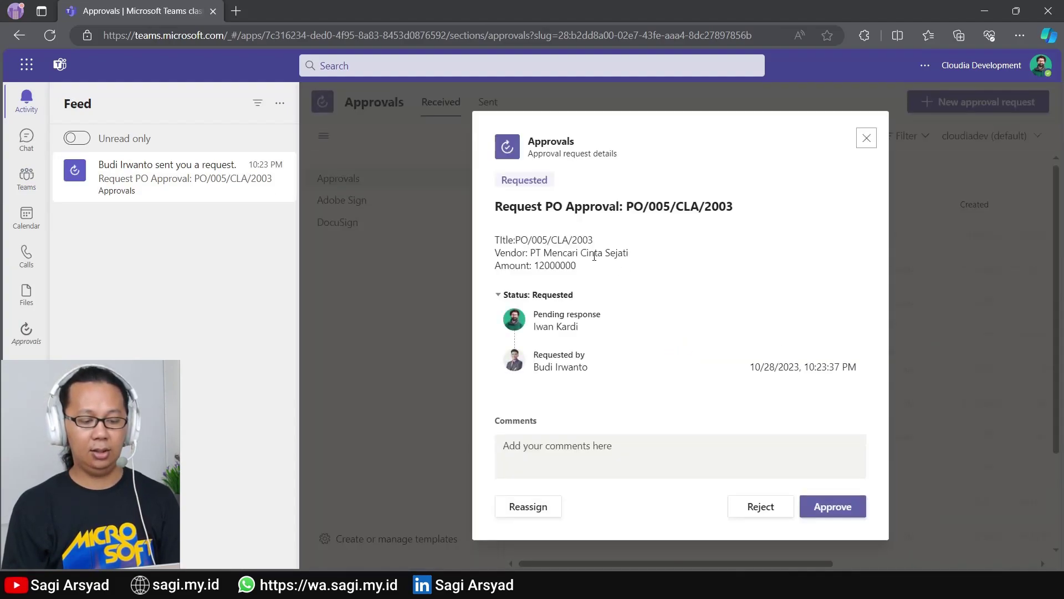
{"action": "left_click_drag", "start_coordinate": [494, 239], "coordinate": [558, 267]}
{"action": "triple_click", "coordinate": [563, 253]}
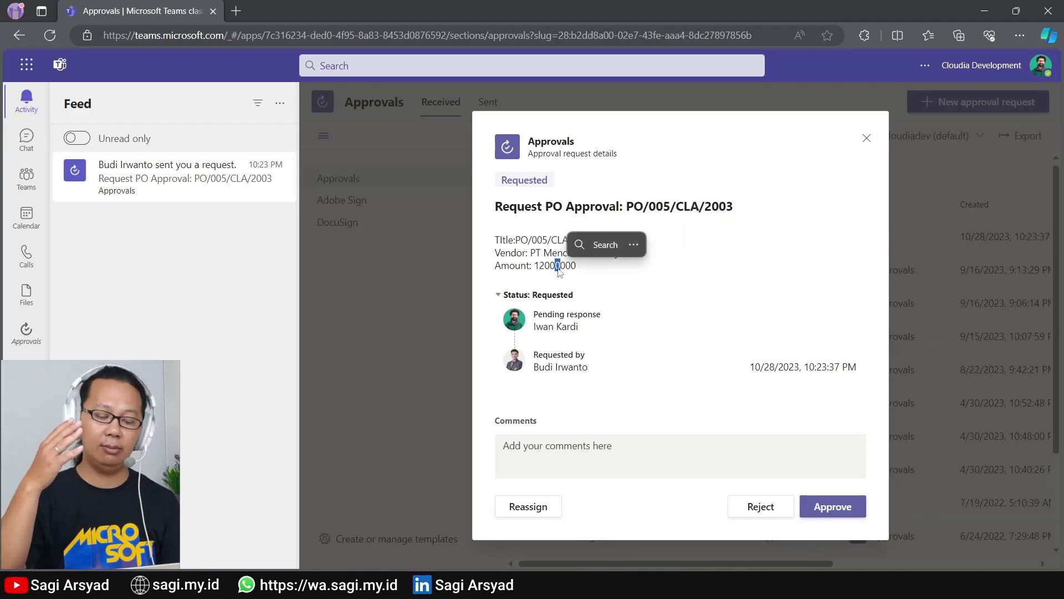
{"action": "left_click", "coordinate": [658, 299]}
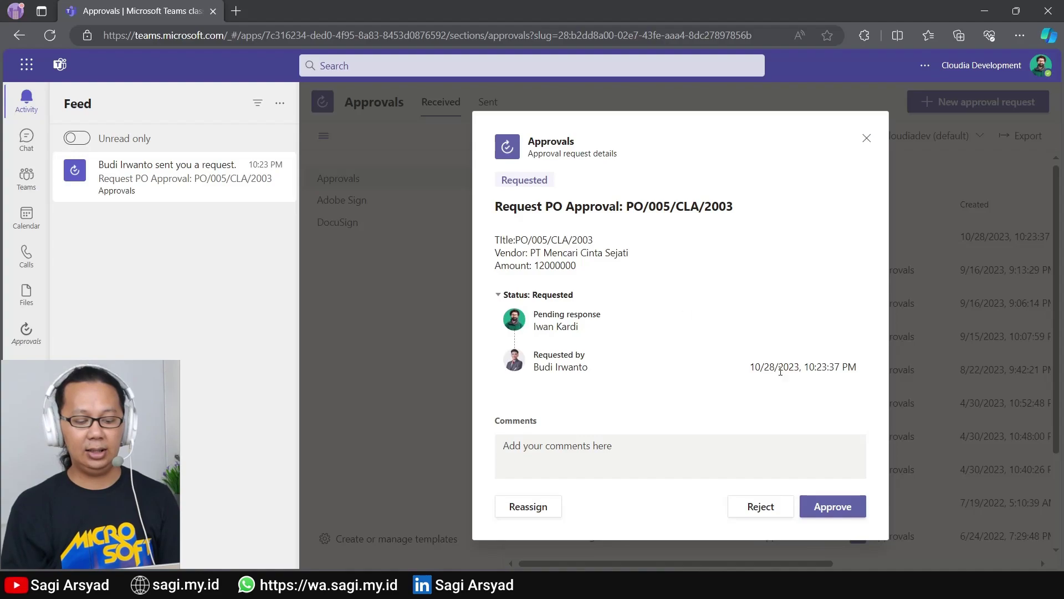
{"action": "left_click", "coordinate": [823, 506]}
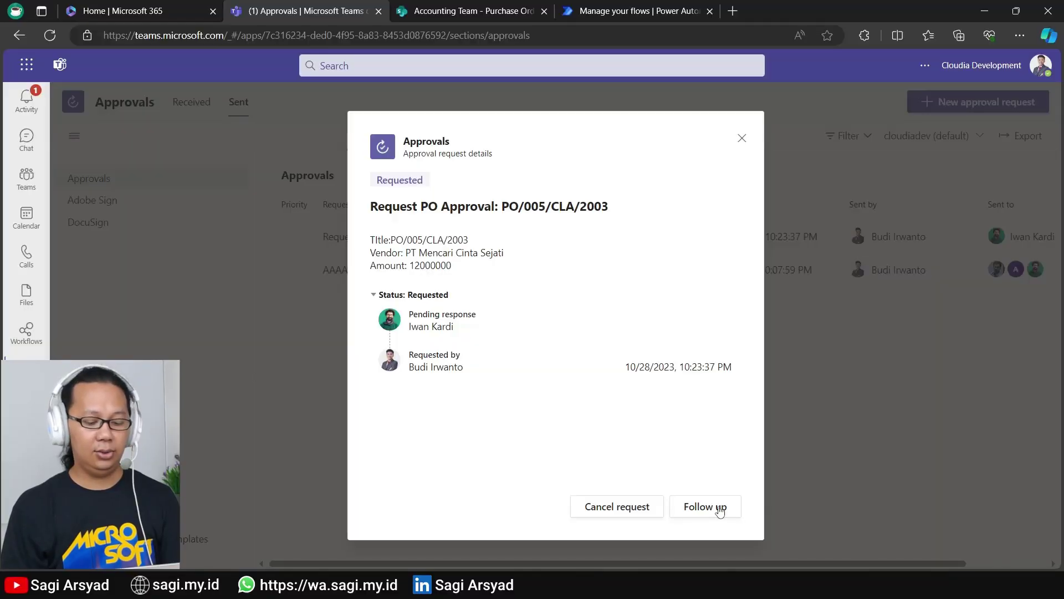
Step: Back in the requester's Teams session, reload Approvals and reopen the sent PO request to check its status
{"action": "left_click", "coordinate": [742, 137]}
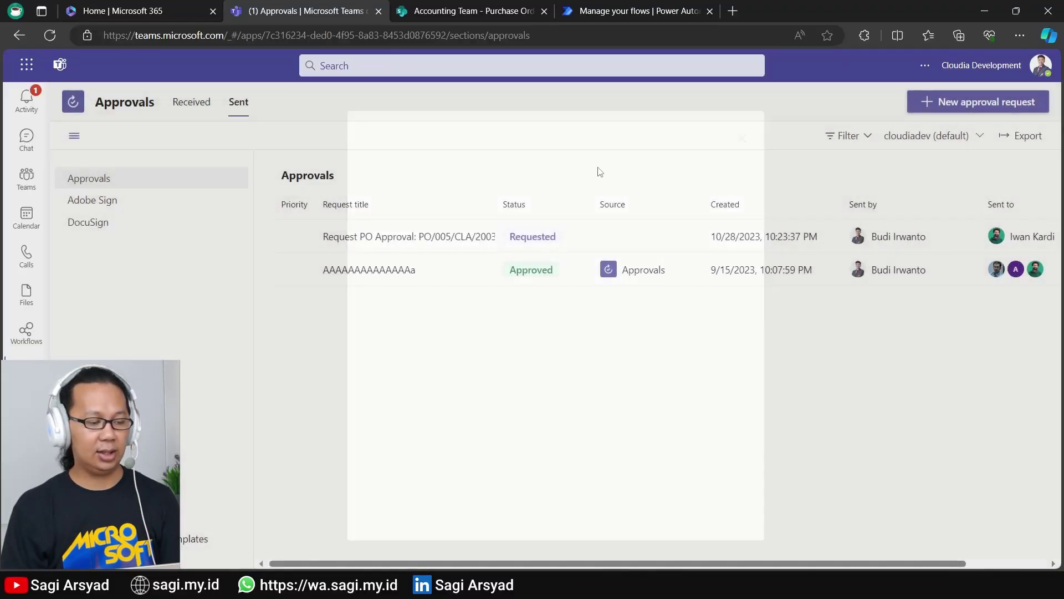
{"action": "left_click", "coordinate": [52, 37]}
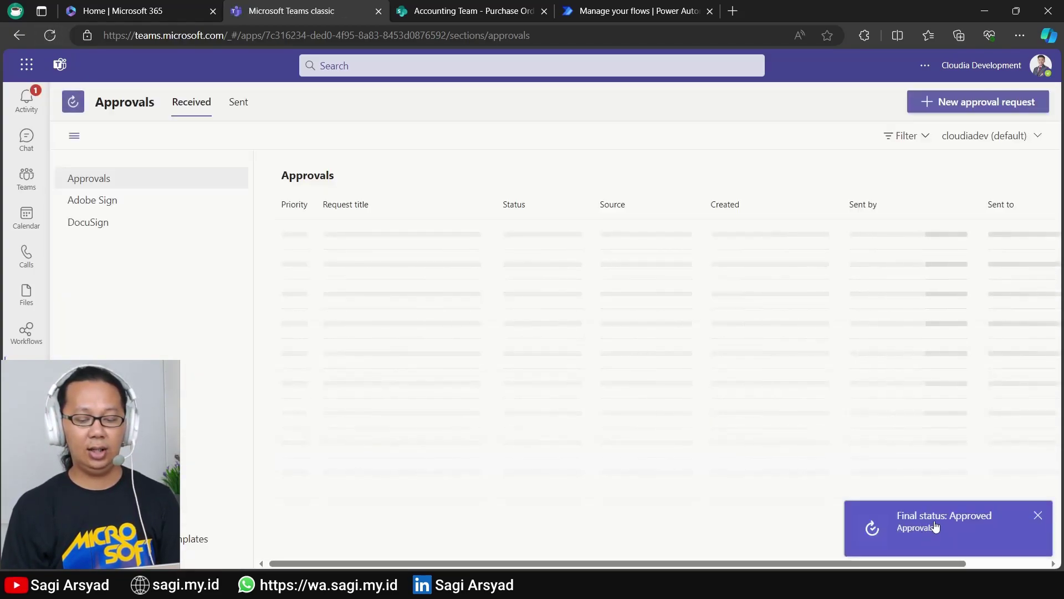
{"action": "left_click", "coordinate": [239, 102]}
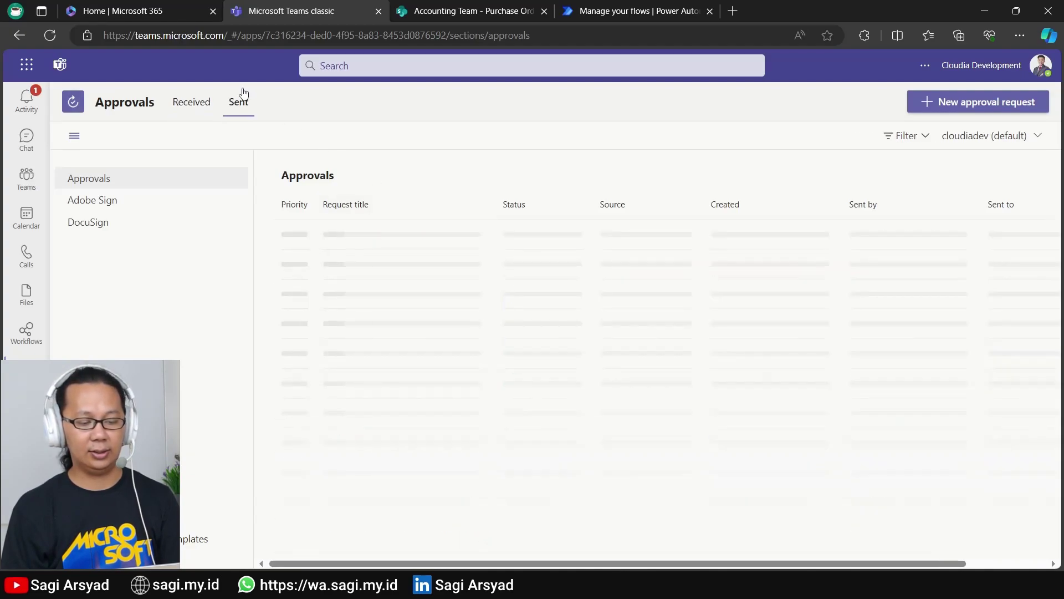
{"action": "left_click", "coordinate": [633, 236]}
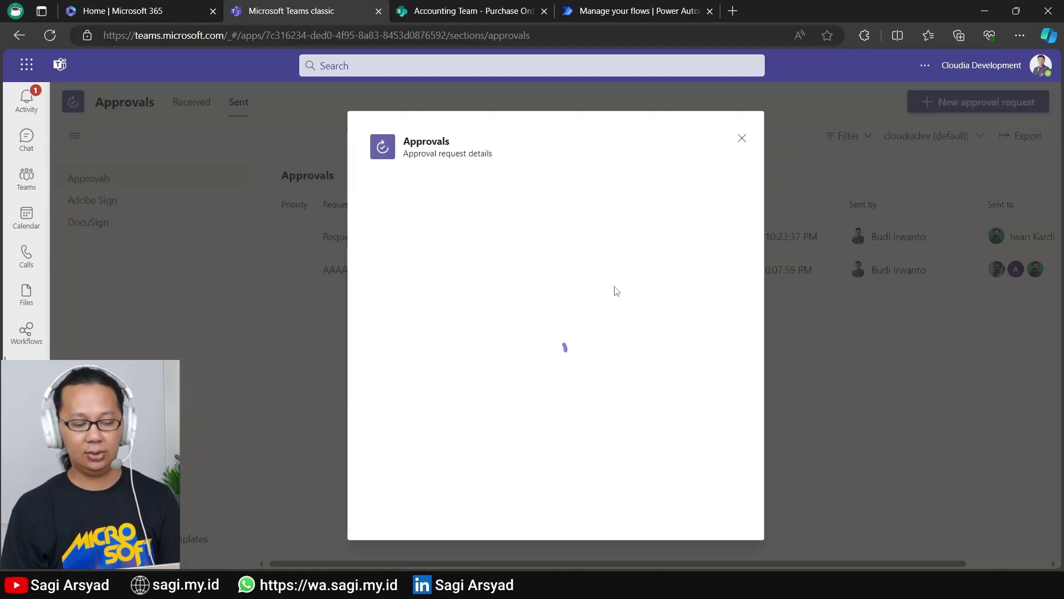
Step: Return to the Accounting Team's Purchase Order list and check the new item's Status, Approver and Approve Time
{"action": "left_click", "coordinate": [26, 177]}
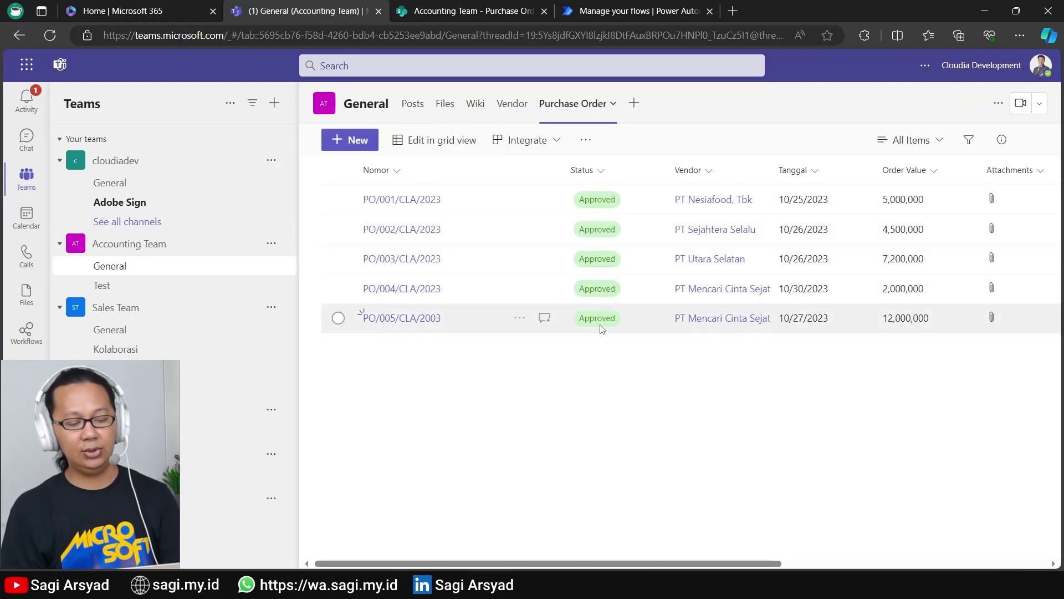
{"action": "scroll", "coordinate": [555, 564], "scroll_direction": "right", "scroll_amount": 5}
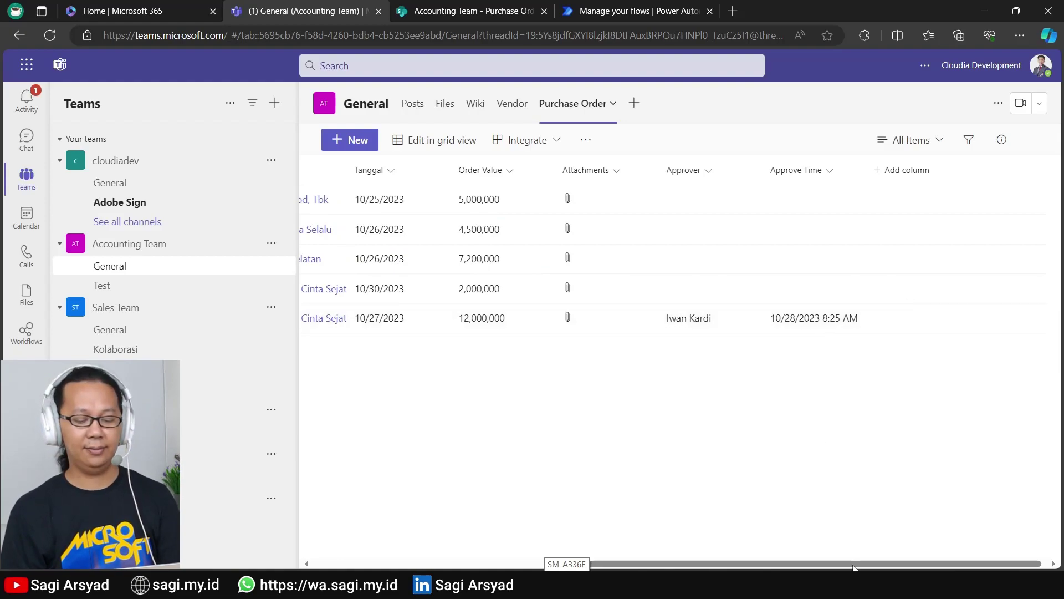
{"action": "left_click_drag", "start_coordinate": [853, 564], "coordinate": [532, 563]}
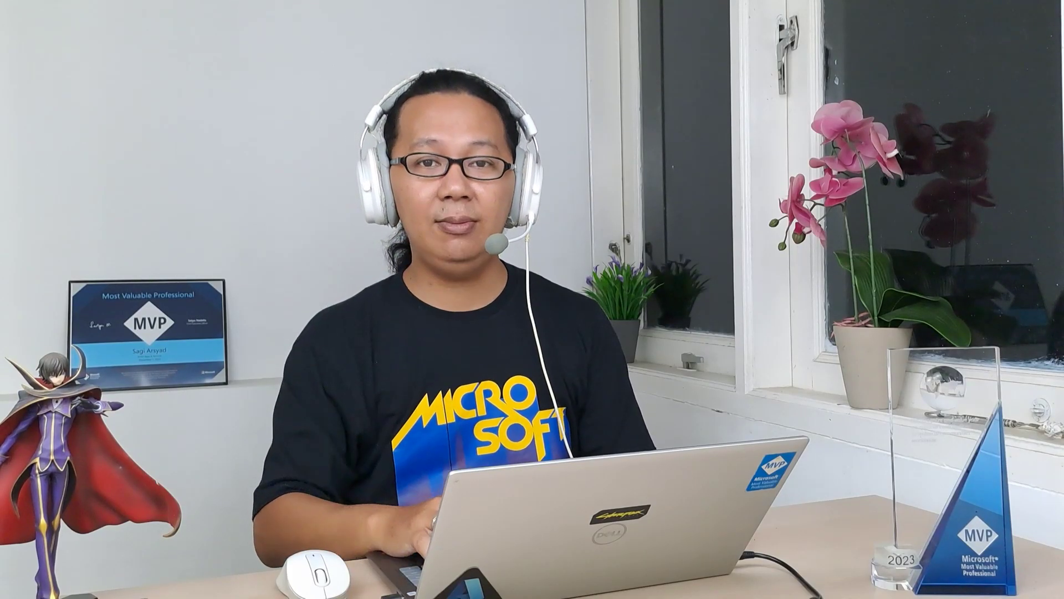